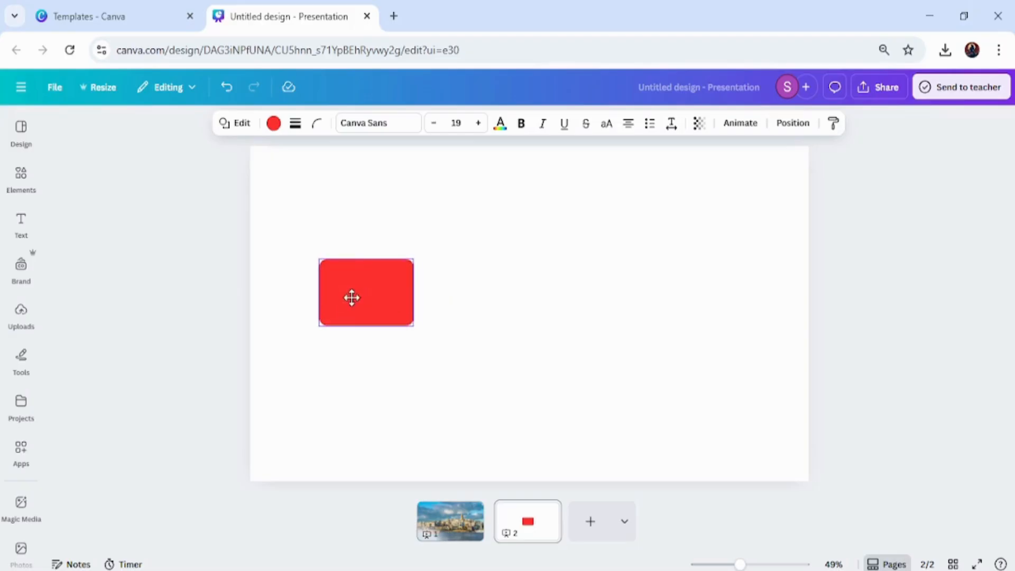
Enlarge the red rounded rectangle into a wide block across the middle of page 2 and fill it black.
left_click_drag(413, 292, 711, 269)
left_click_drag(517, 259, 517, 209)
left_click_drag(509, 326, 510, 376)
left_click_drag(484, 293, 472, 308)
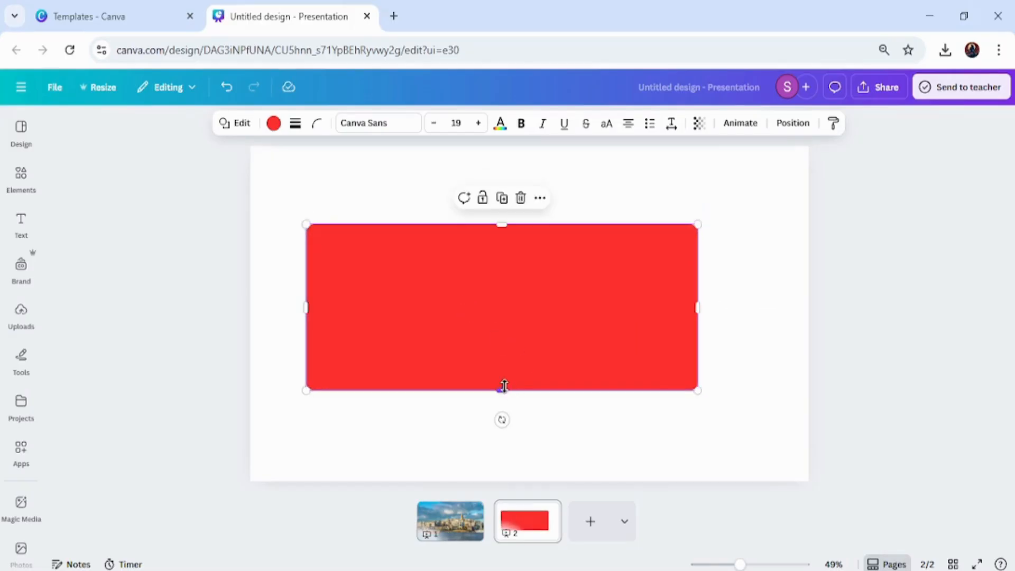
left_click_drag(504, 386, 505, 377)
left_click_drag(505, 333, 536, 306)
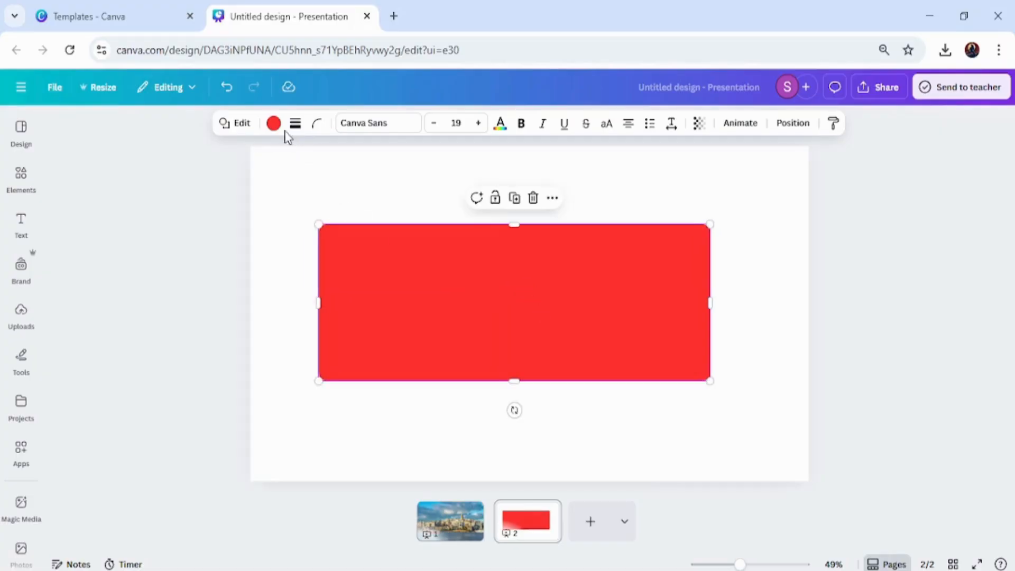
left_click(274, 124)
left_click(116, 251)
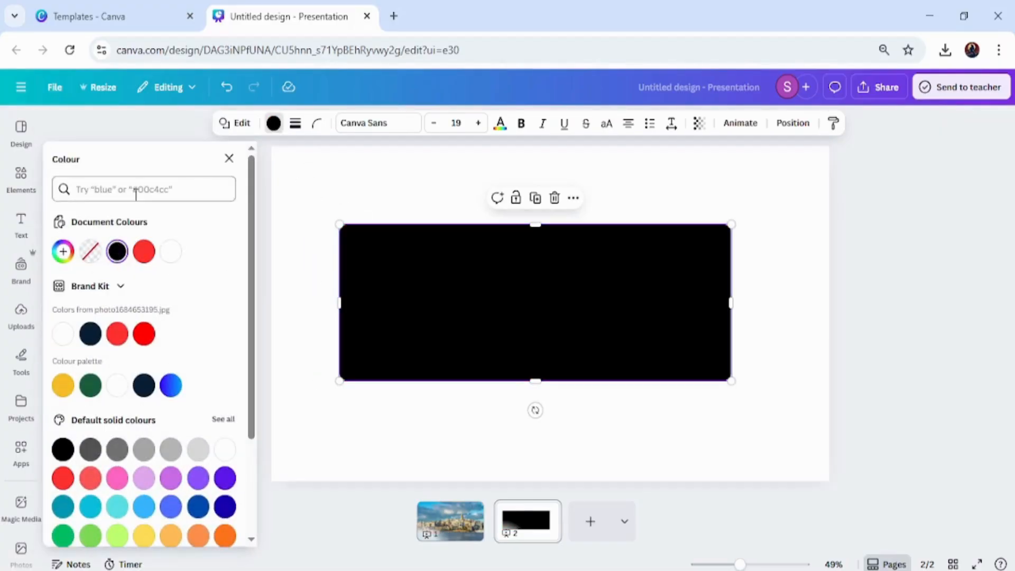
Add a Title text box to page 2 and replace its text with "ISTANBUL".
left_click(23, 232)
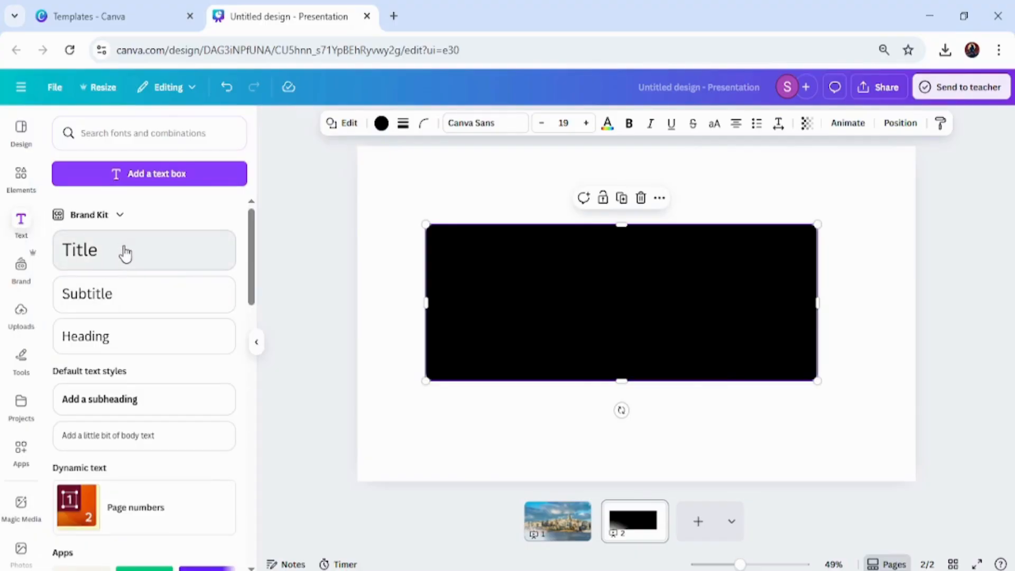
left_click(607, 127)
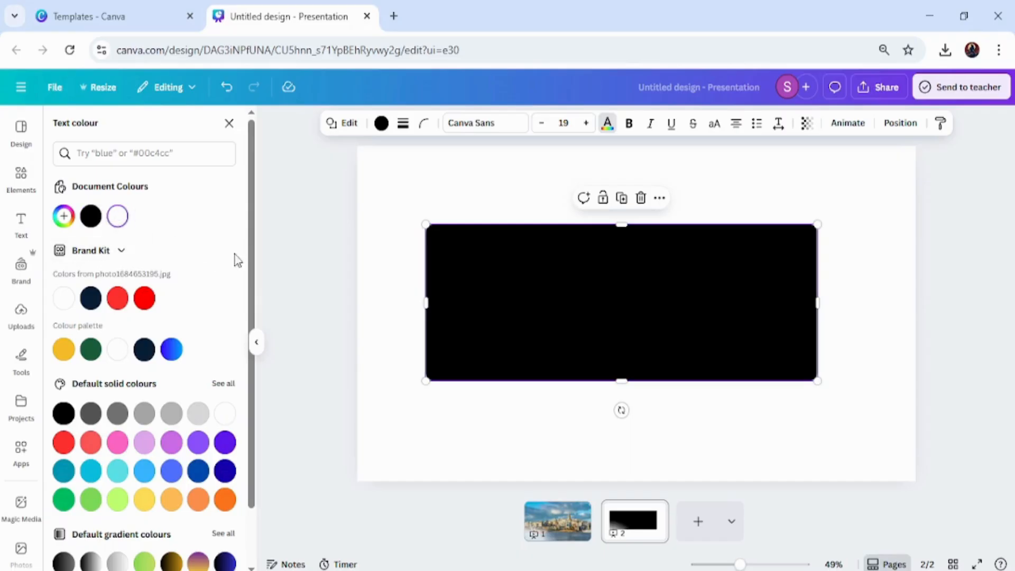
left_click(298, 269)
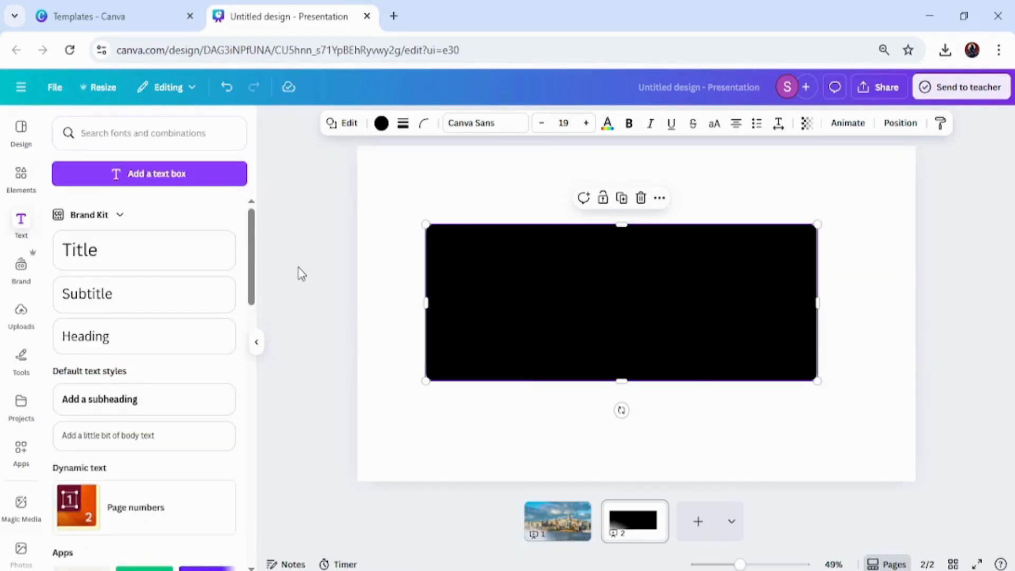
left_click_drag(557, 267, 563, 274)
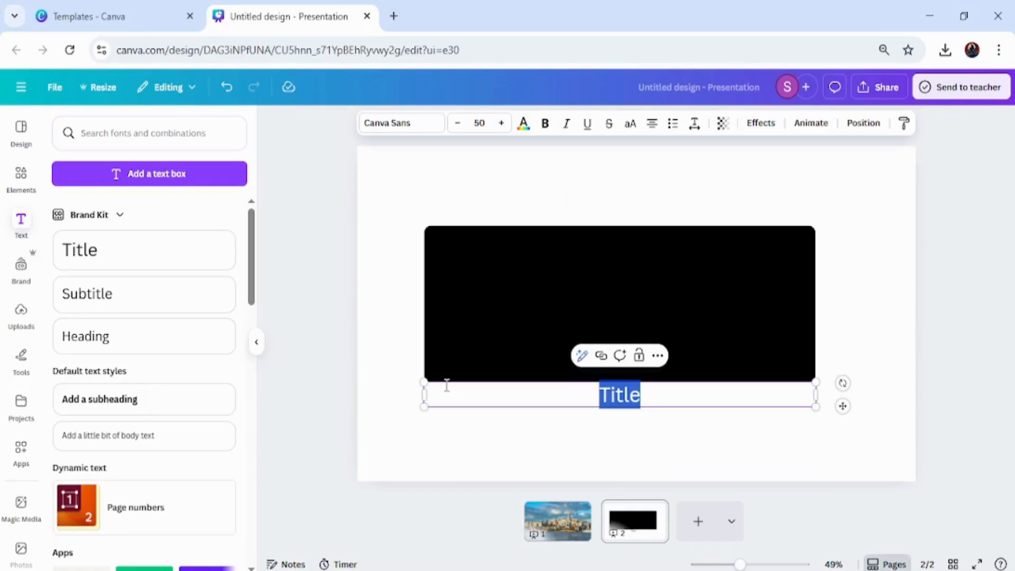
type("ISTANBUL")
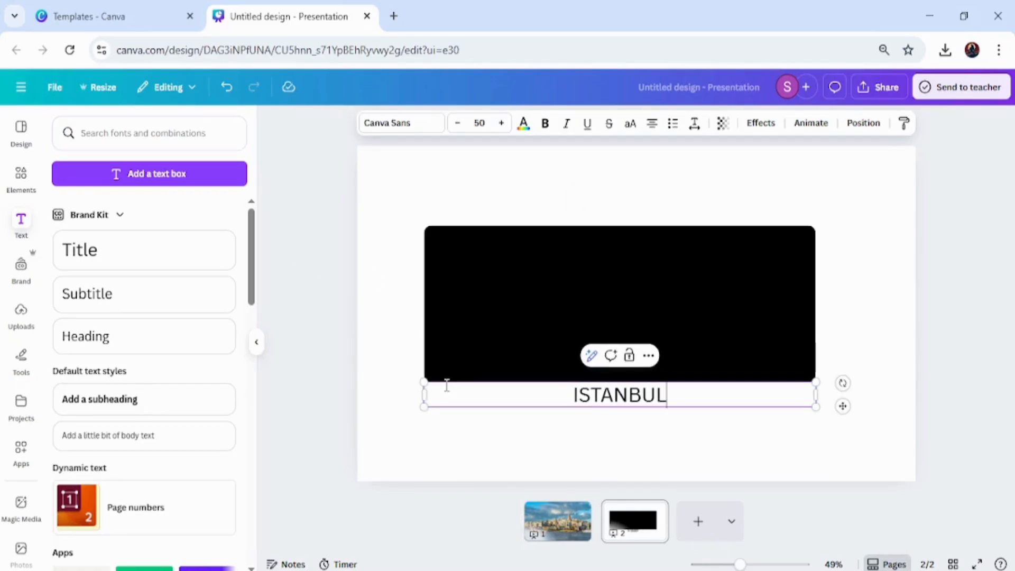
Search the fonts for ANTON and set the ISTANBUL title in Anton.
left_click(370, 127)
left_click(136, 185)
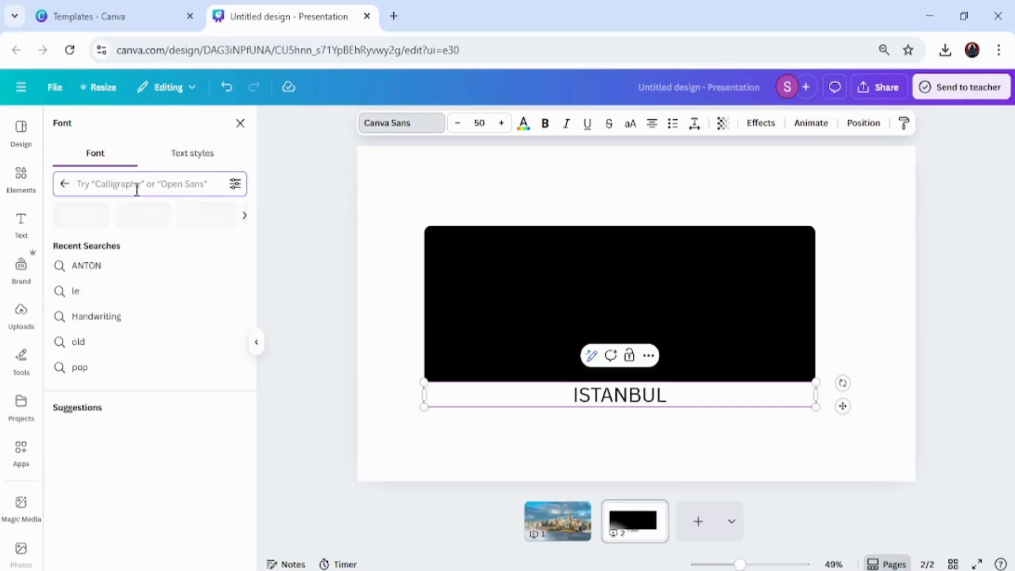
type("ANTON")
left_click(85, 246)
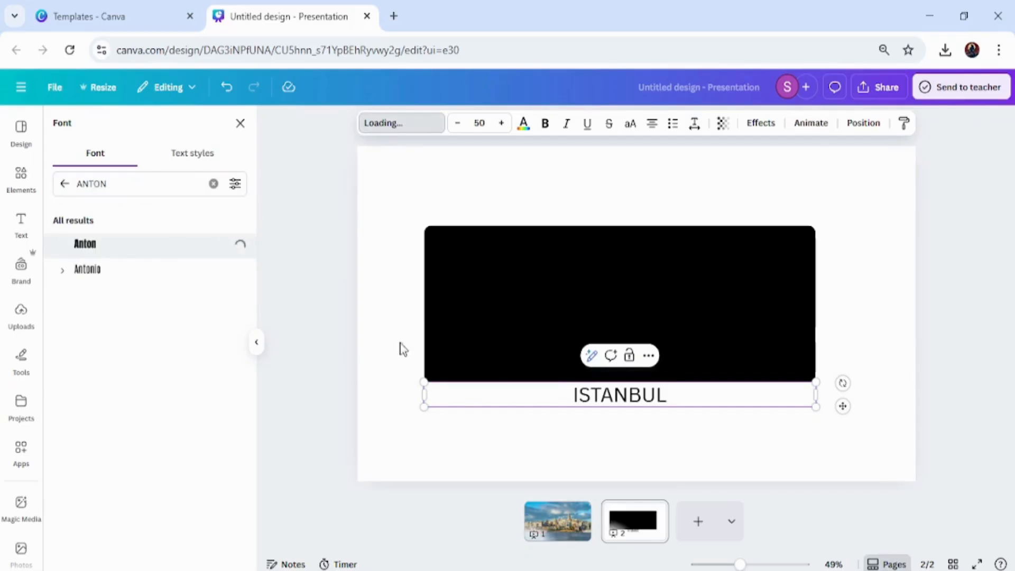
Set the ISTANBUL title's text colour to white and apply the colour change to all matching text.
left_click(523, 127)
left_click(117, 216)
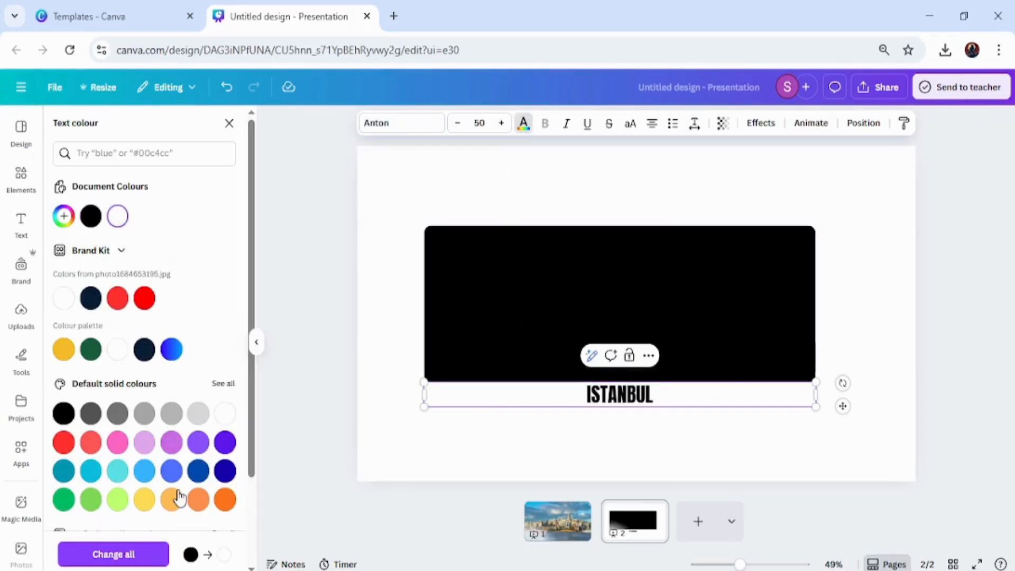
left_click(151, 553)
Move the ISTANBUL title onto the black rectangle and enlarge it until the letters span nearly the rectangle's full width.
left_click(537, 399)
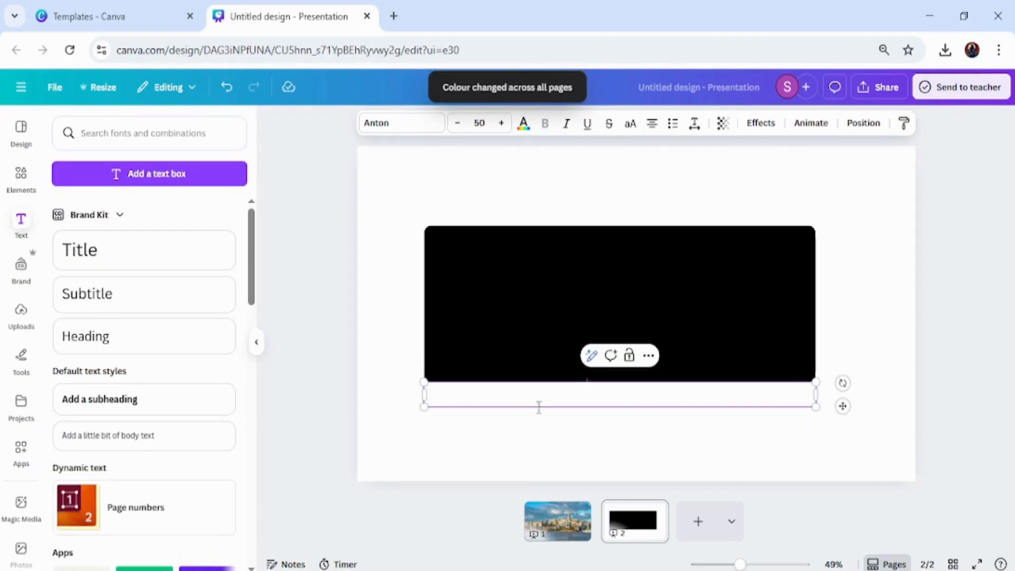
left_click_drag(537, 405, 458, 300)
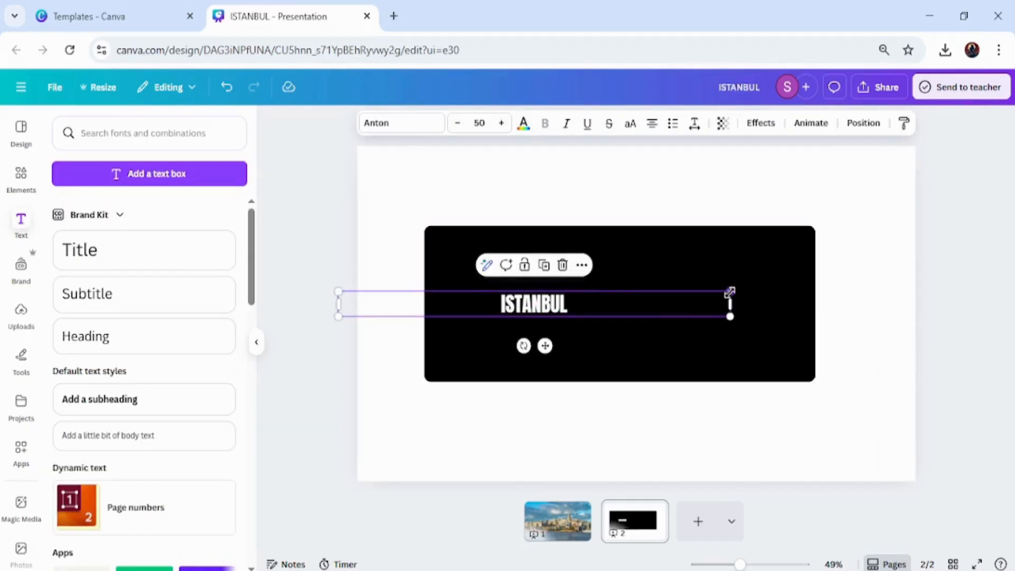
left_click_drag(732, 291, 950, 200)
left_click(1002, 306)
left_click(967, 279)
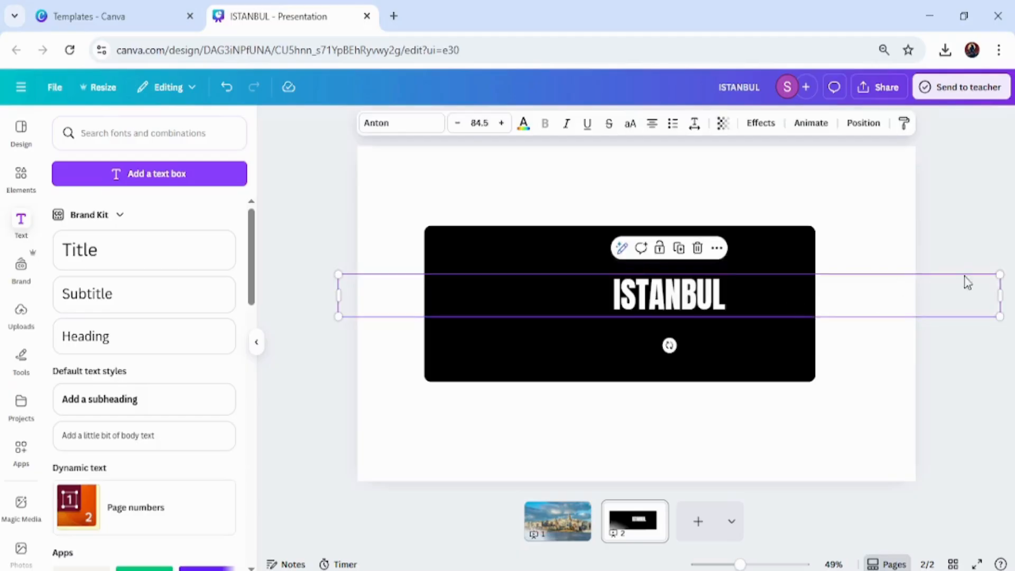
left_click_drag(1005, 301, 978, 178)
left_click_drag(860, 292, 756, 322)
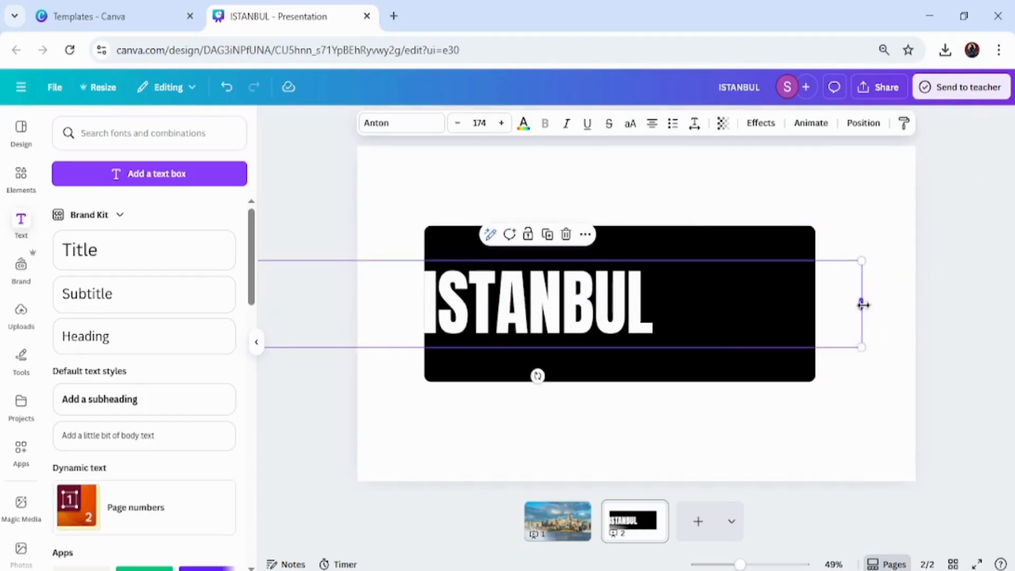
left_click_drag(861, 304, 631, 305)
left_click_drag(632, 261, 899, 206)
left_click_drag(654, 281, 700, 296)
left_click(819, 429)
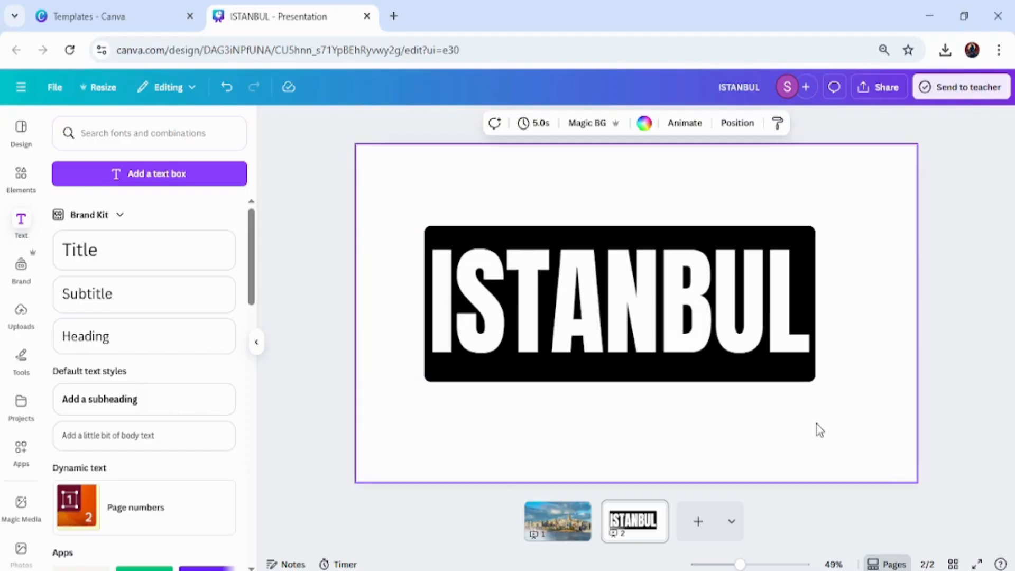
Open the design's download settings and set the file type to PNG.
left_click(874, 90)
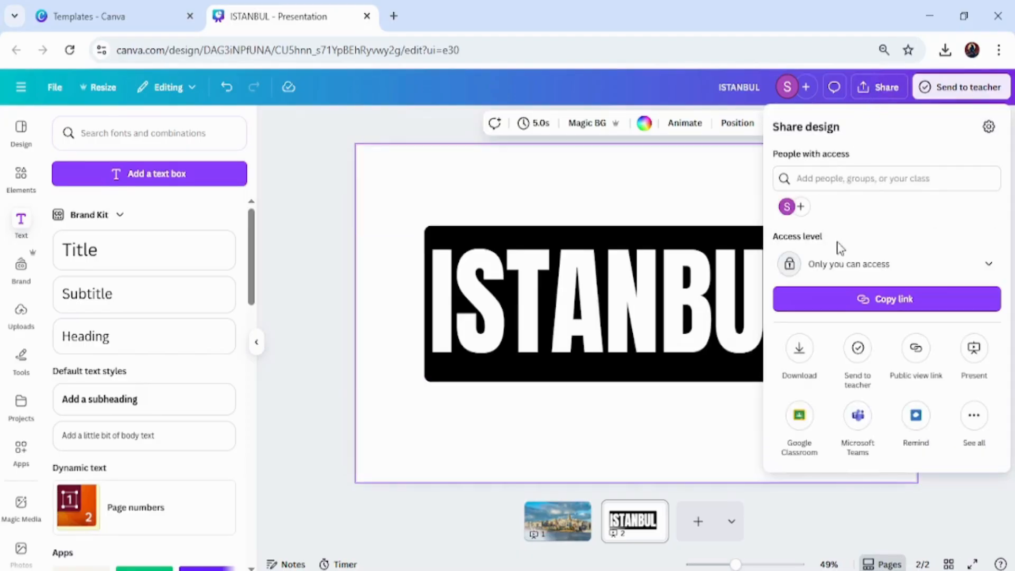
left_click(812, 346)
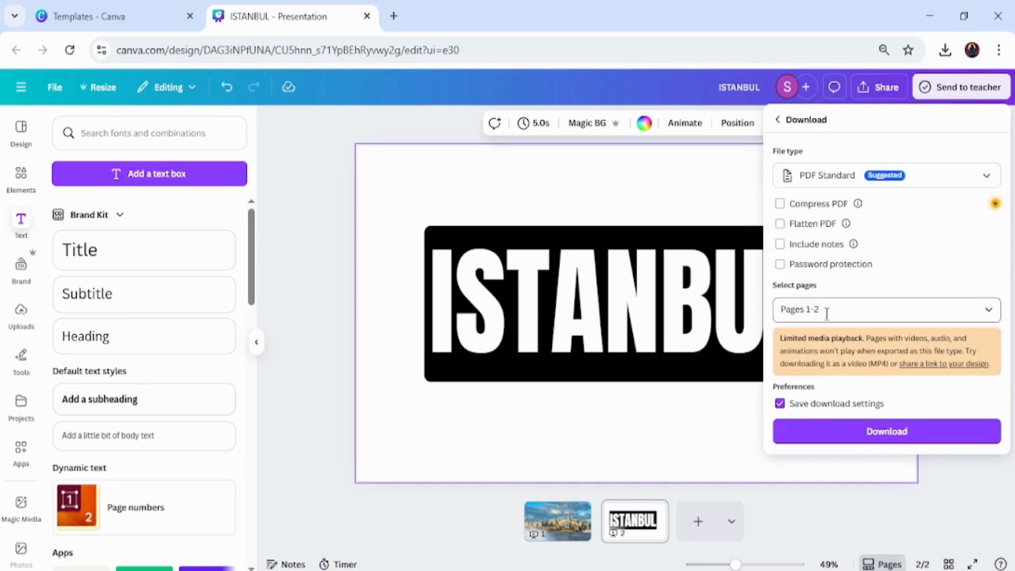
left_click(924, 182)
left_click(862, 358)
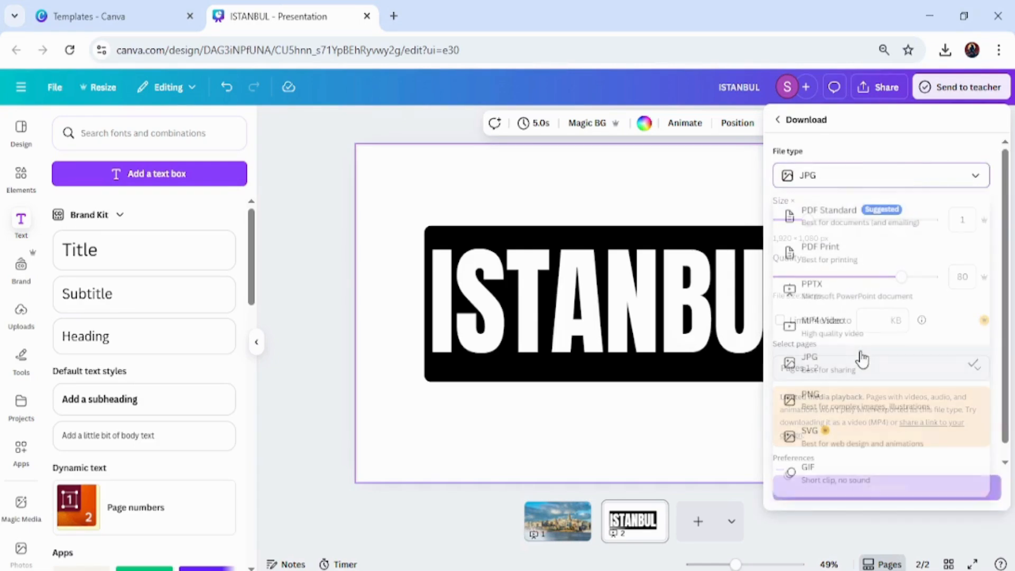
left_click(875, 180)
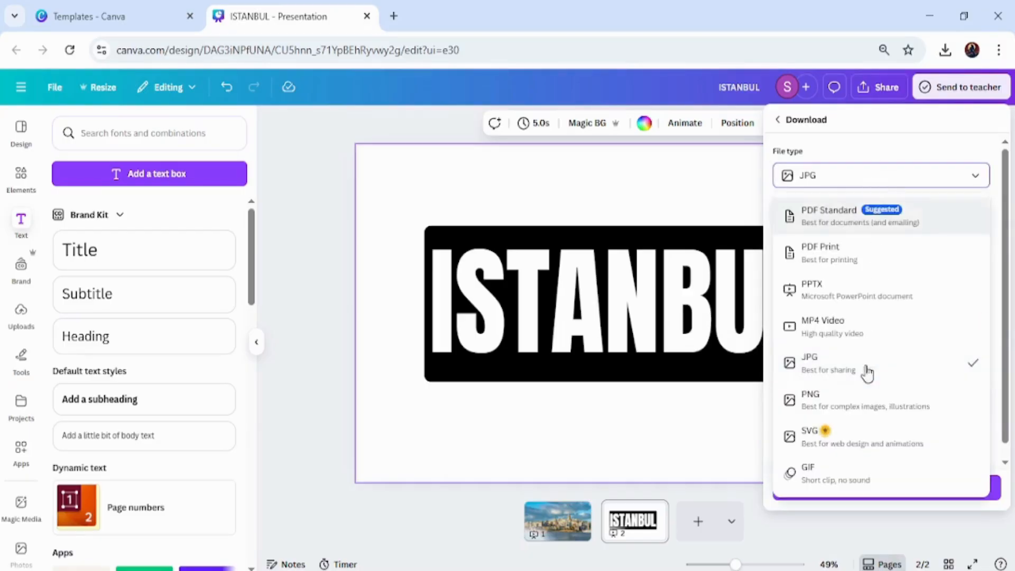
left_click(870, 405)
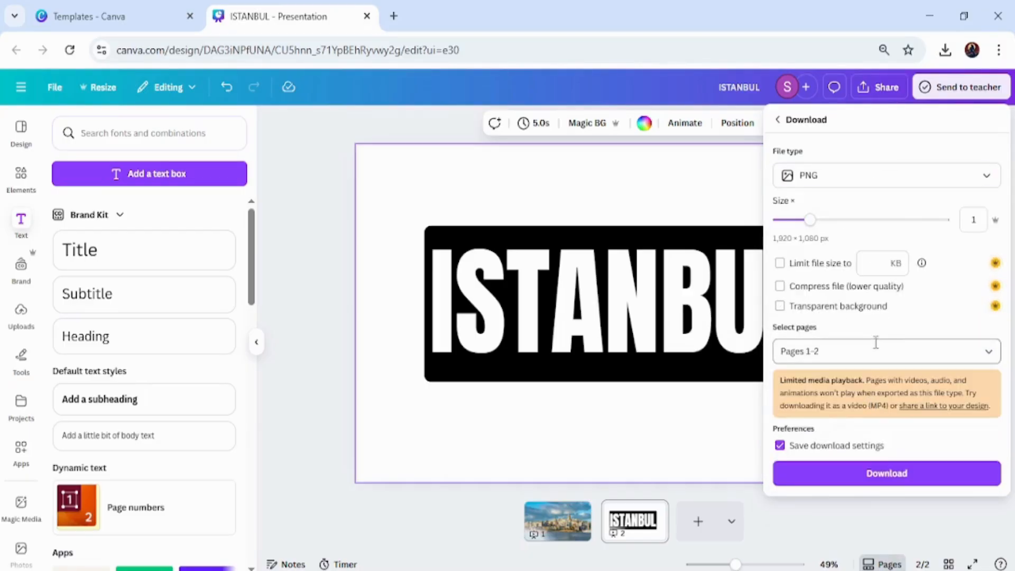
Limit the export to the current page (Page 2) and download it.
left_click(876, 342)
left_click(870, 417)
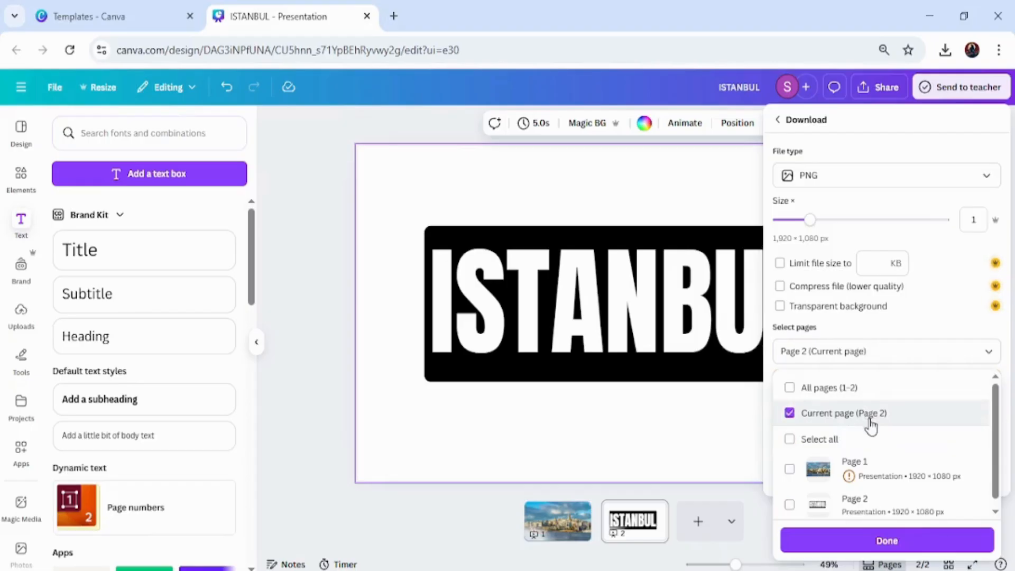
left_click(873, 545)
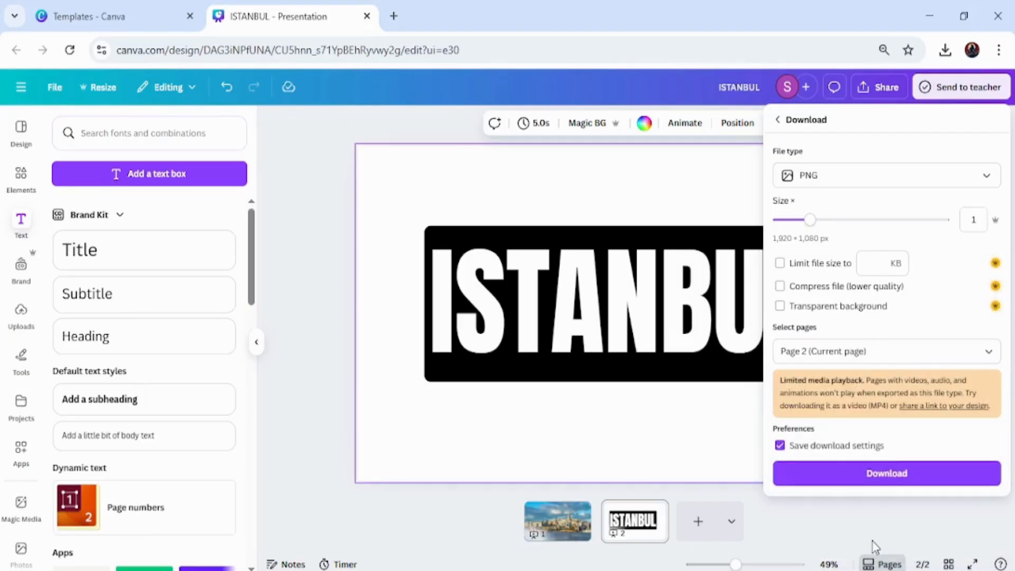
left_click(864, 465)
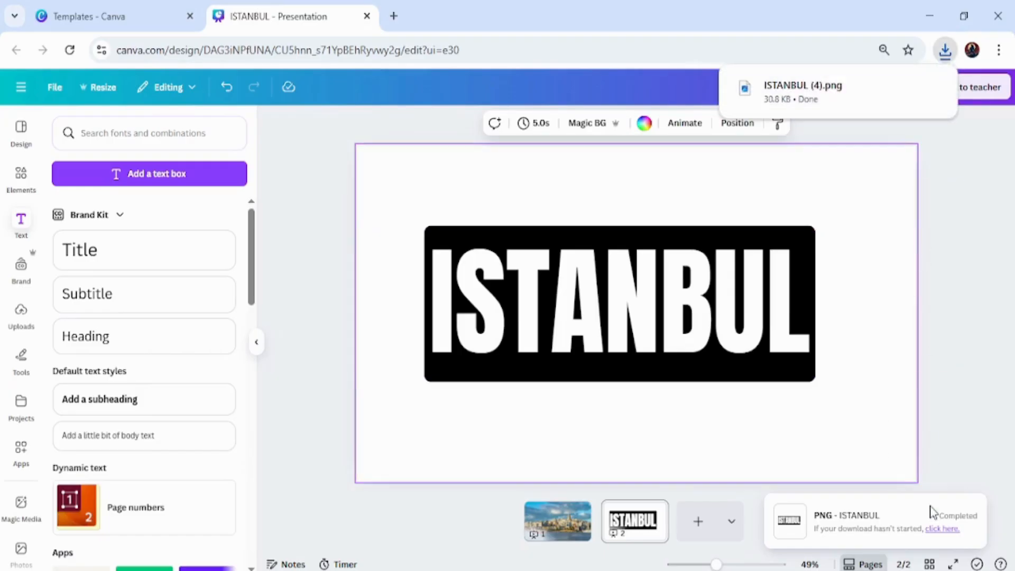
left_click(932, 528)
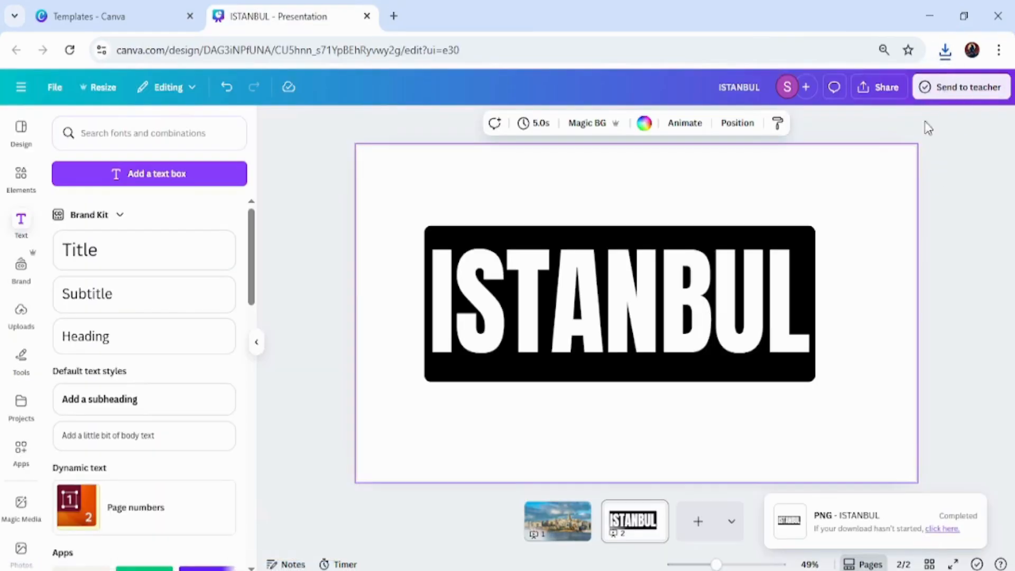
Upload the downloaded file ISTANBUL (5).png to the design's uploads.
left_click(23, 316)
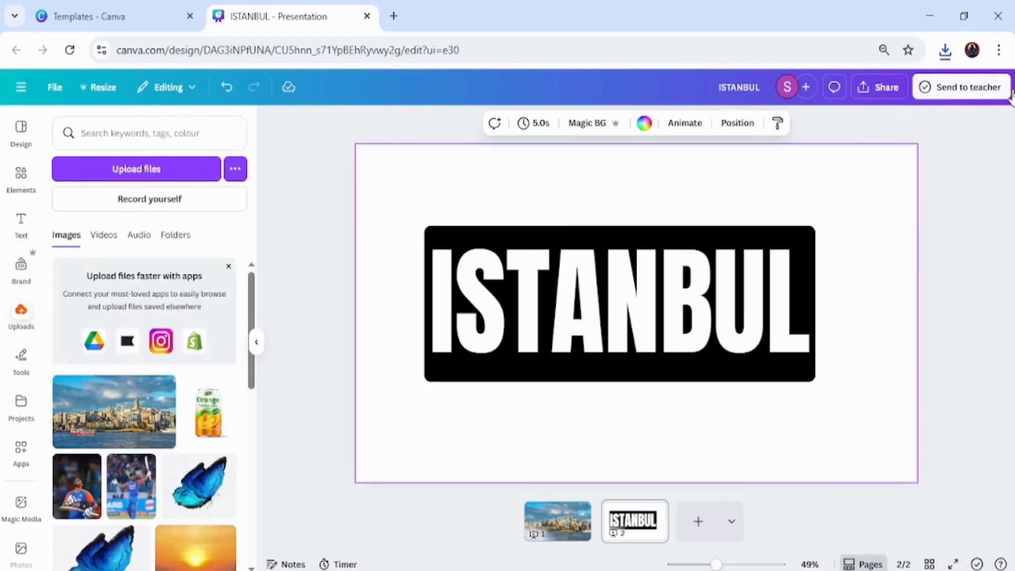
left_click(945, 51)
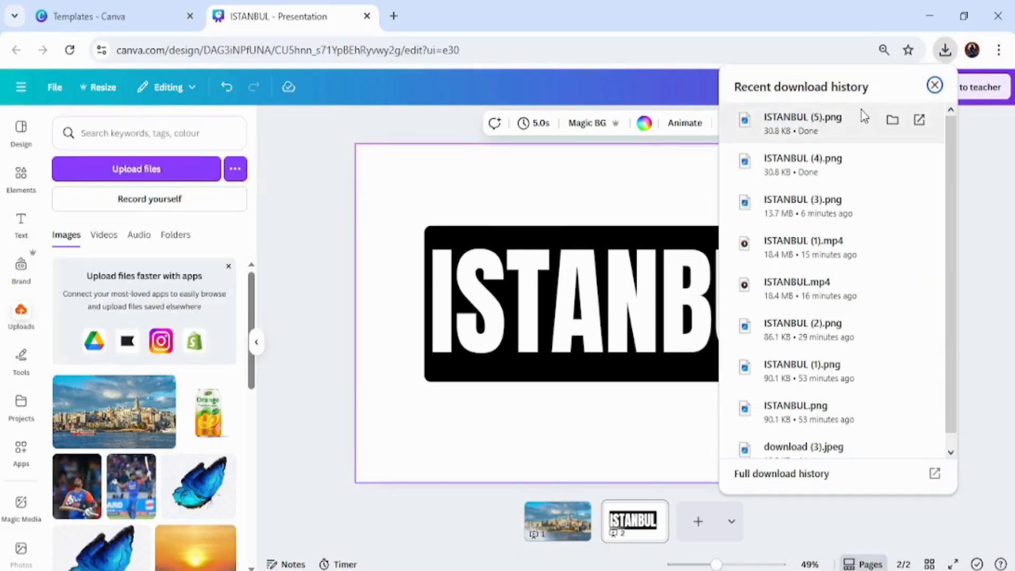
left_click_drag(814, 122, 207, 259)
left_click_drag(163, 302, 163, 304)
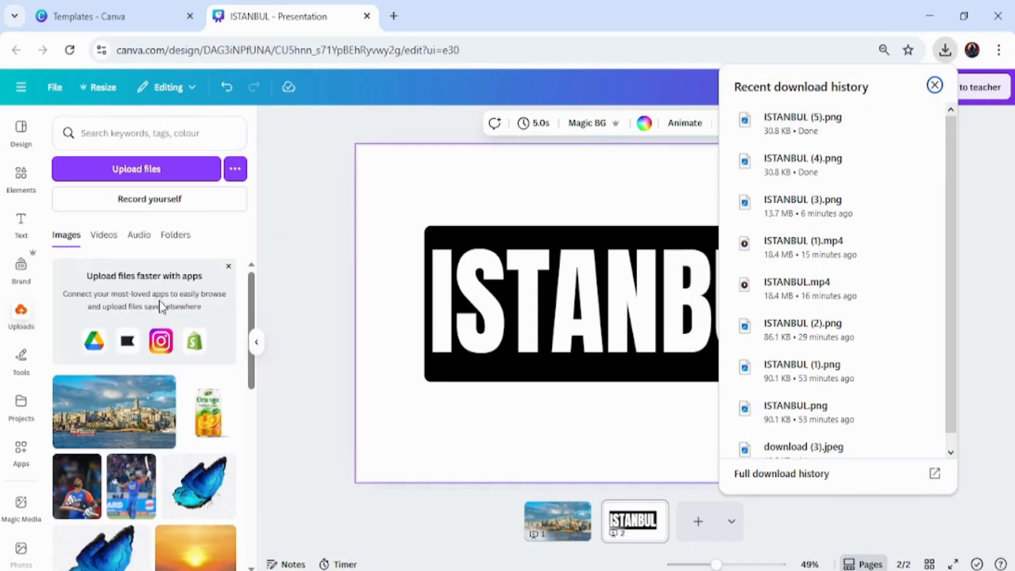
Place the uploaded ISTANBUL image over the city footage on page 1 and remove its background.
left_click(256, 343)
left_click(452, 534)
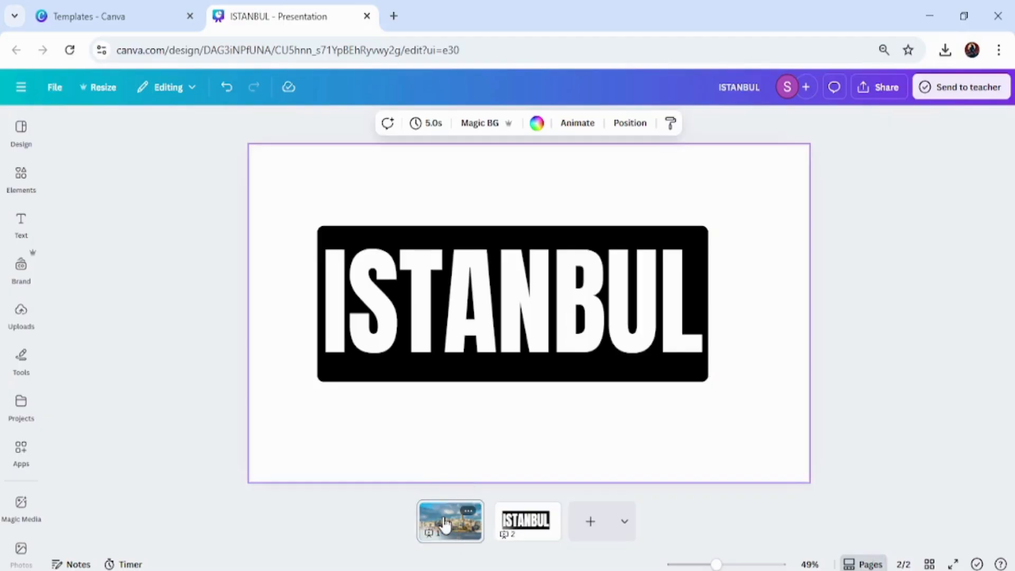
left_click(21, 316)
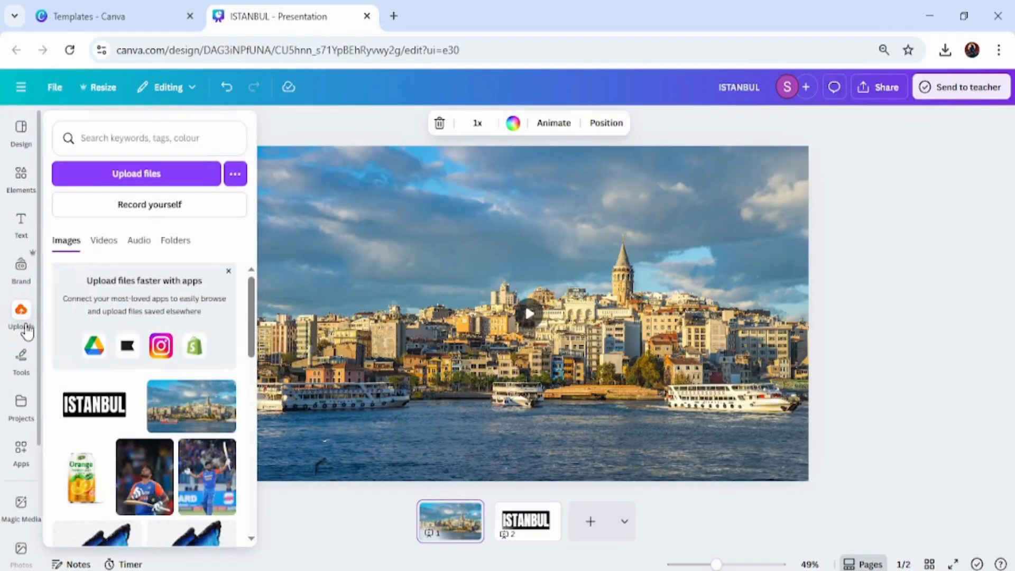
left_click_drag(95, 407, 347, 224)
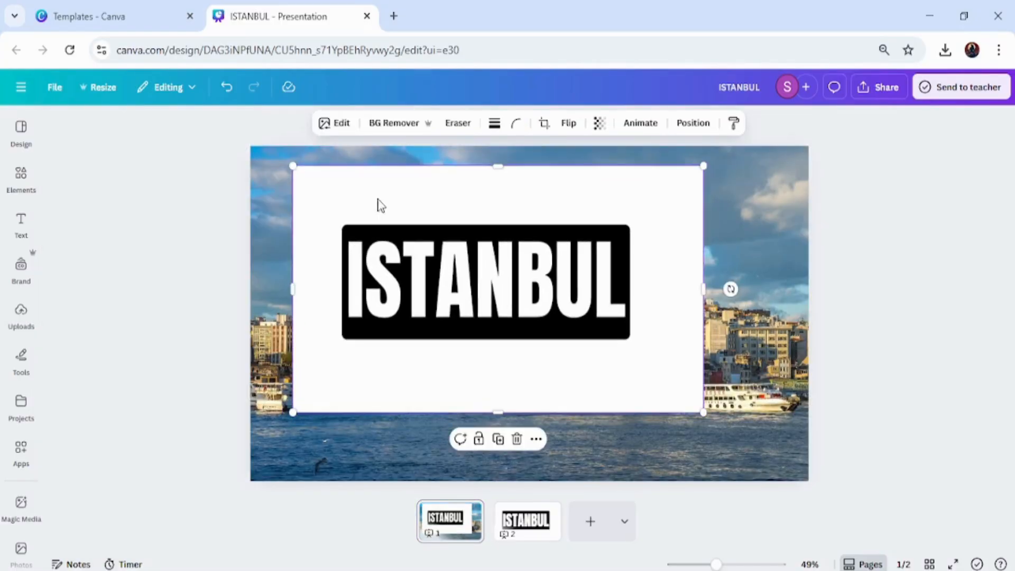
left_click(382, 122)
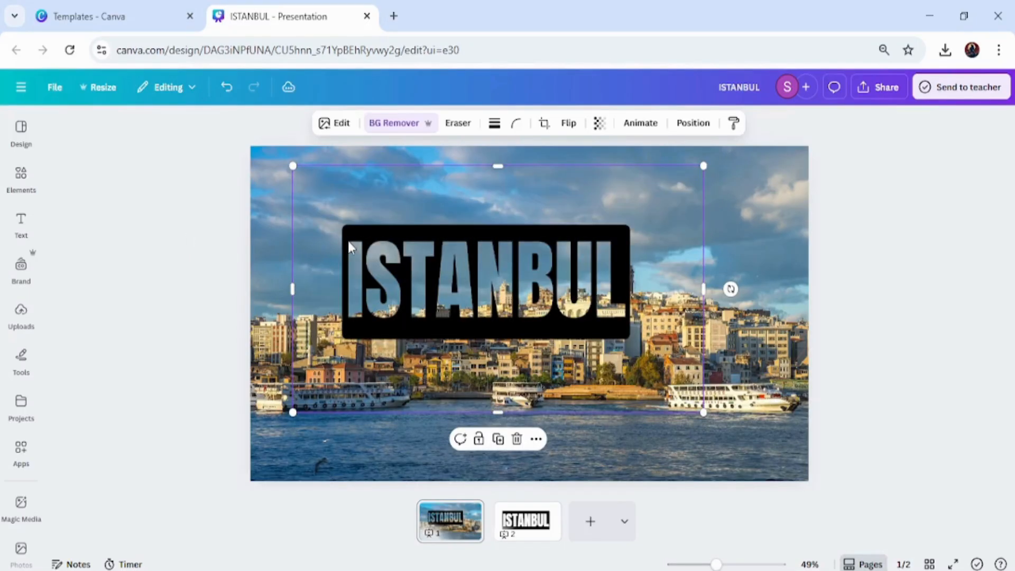
Enlarge the ISTANBUL cut-out image until its black area covers page 1, and position it so the lettering starts at the page's left edge.
left_click_drag(348, 240, 307, 221)
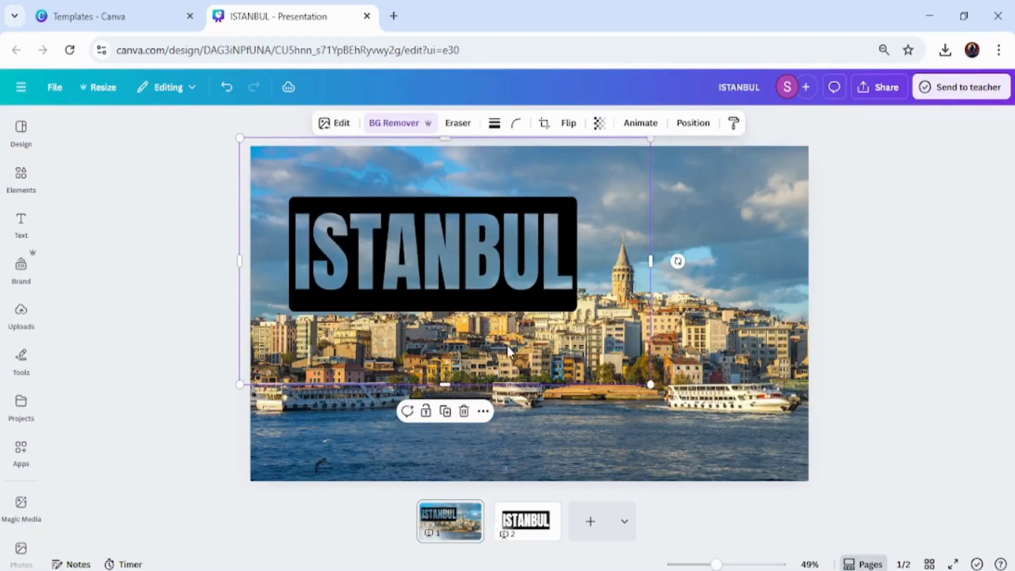
left_click_drag(651, 384, 900, 525)
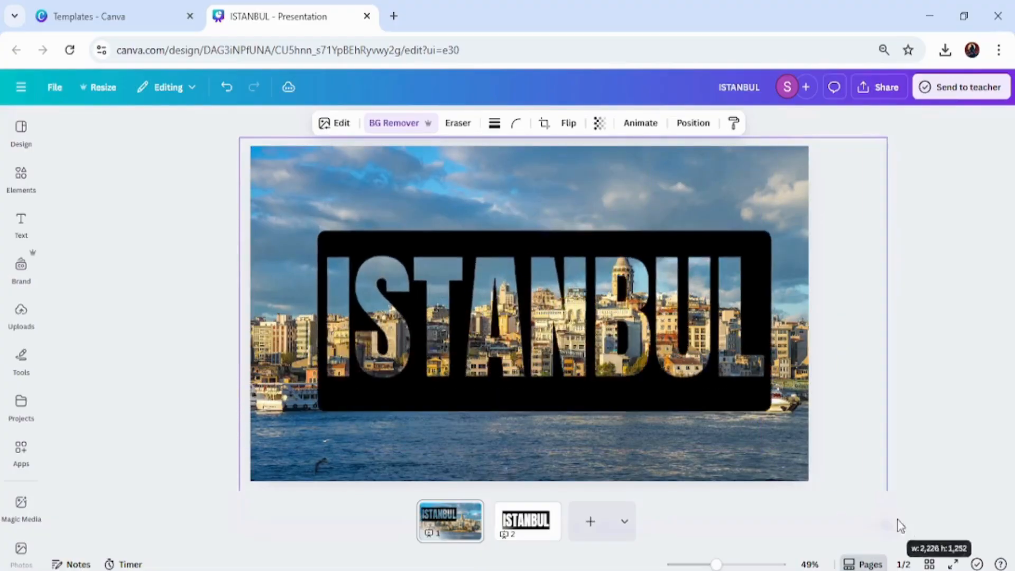
left_click_drag(659, 407, 559, 291)
left_click_drag(770, 367, 721, 274)
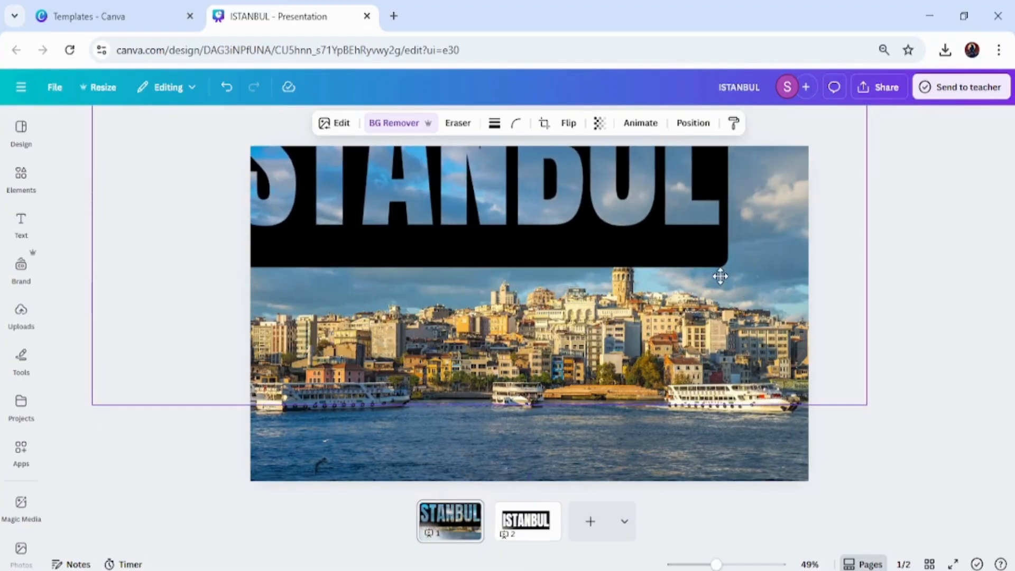
left_click_drag(866, 400, 972, 510)
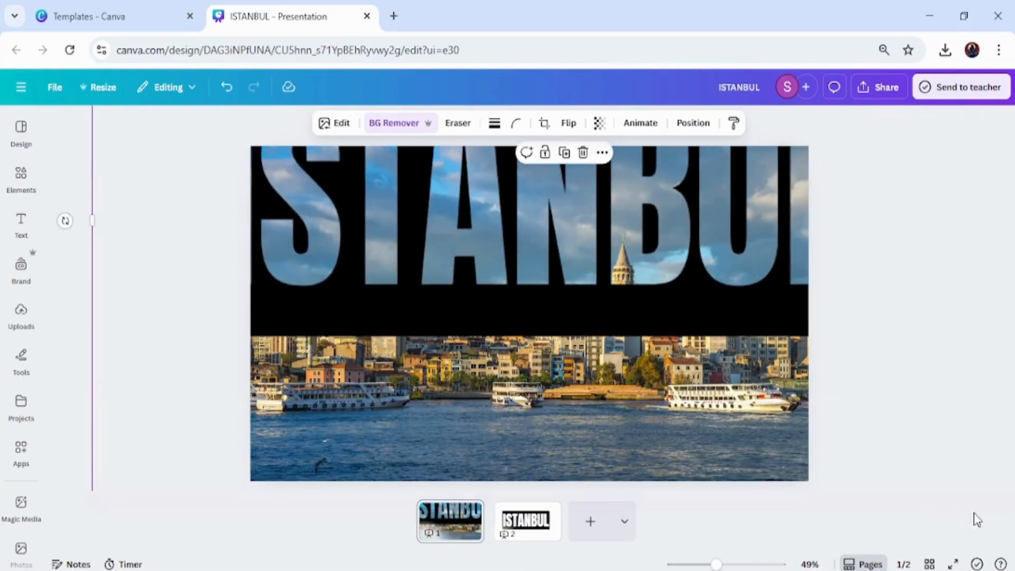
left_click_drag(584, 312, 729, 256)
left_click_drag(521, 355, 538, 311)
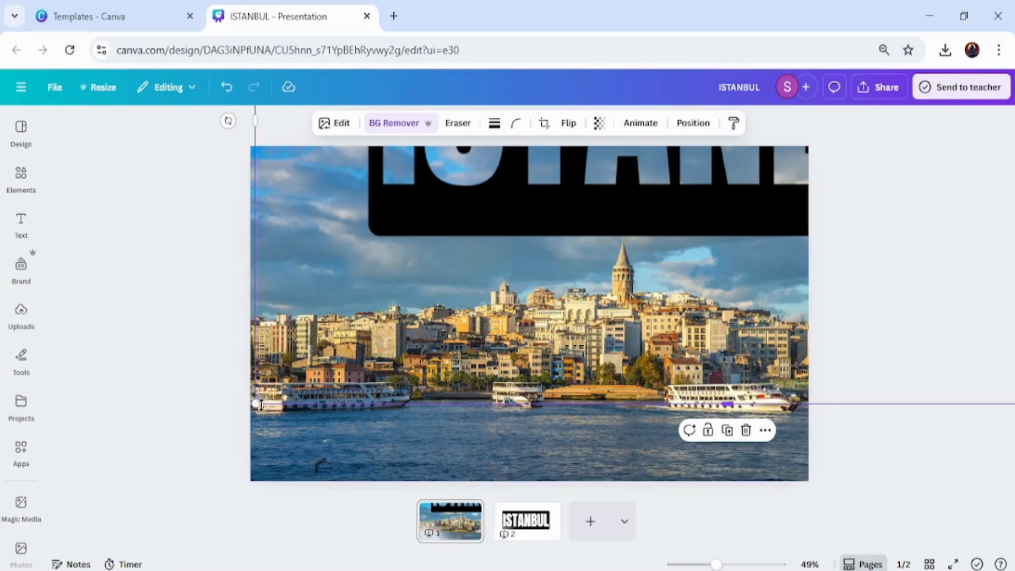
left_click_drag(256, 405, 16, 560)
left_click_drag(311, 291, 345, 199)
left_click_drag(443, 253, 220, 199)
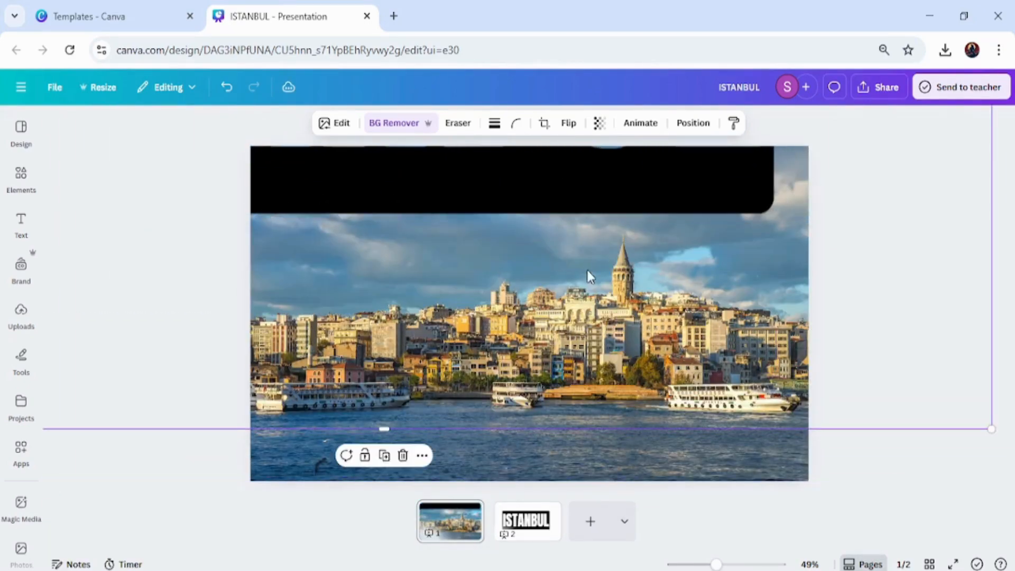
left_click_drag(597, 276, 415, 236)
left_click_drag(808, 388, 1012, 247)
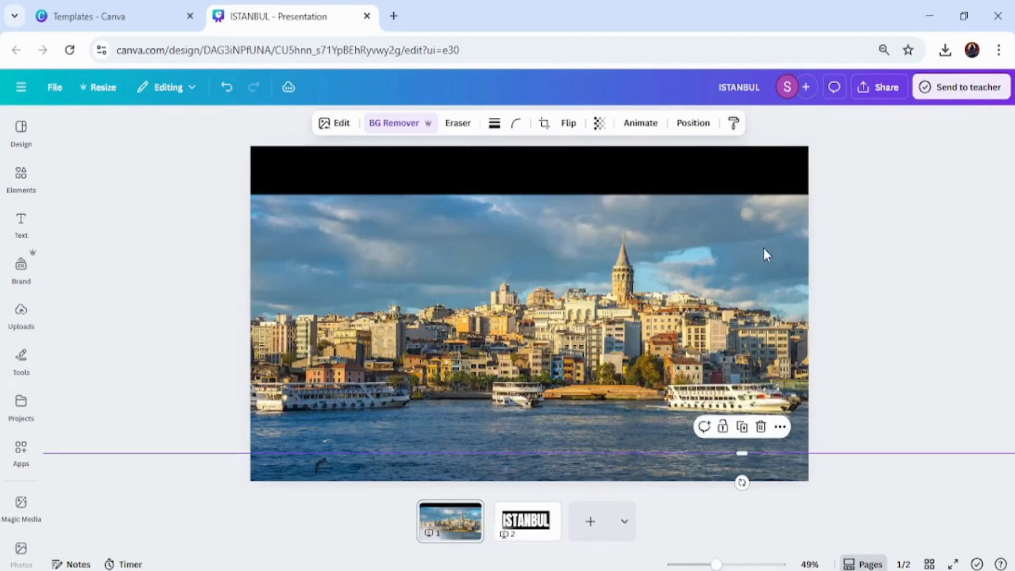
left_click_drag(748, 258, 943, 213)
left_click_drag(209, 405, 27, 561)
left_click_drag(364, 228, 399, 549)
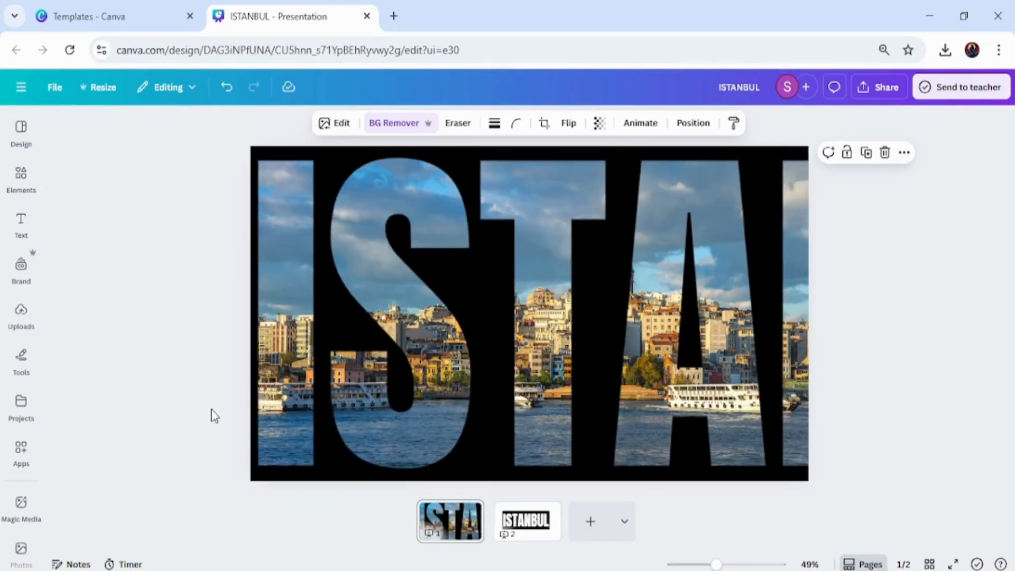
Create a custom animation that moves the cut-out image straight left across the page, using the Steady movement style.
left_click(627, 126)
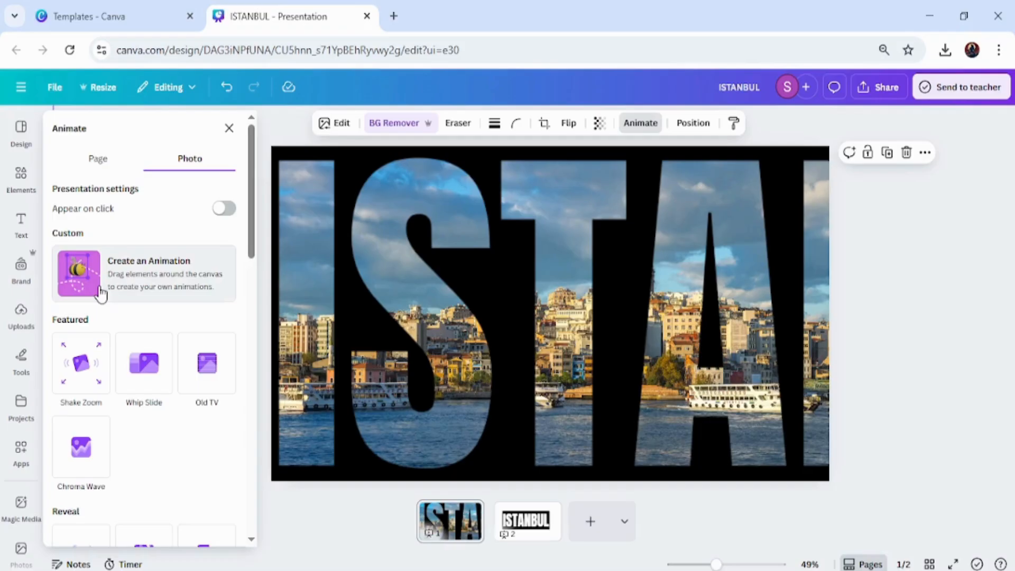
left_click(101, 294)
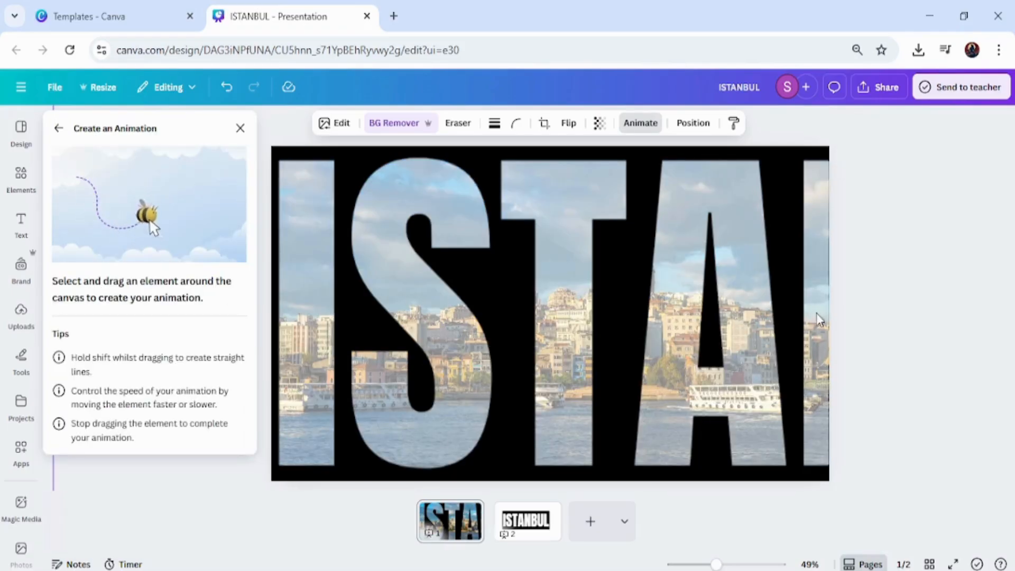
left_click_drag(819, 313, 402, 313)
left_click(179, 178)
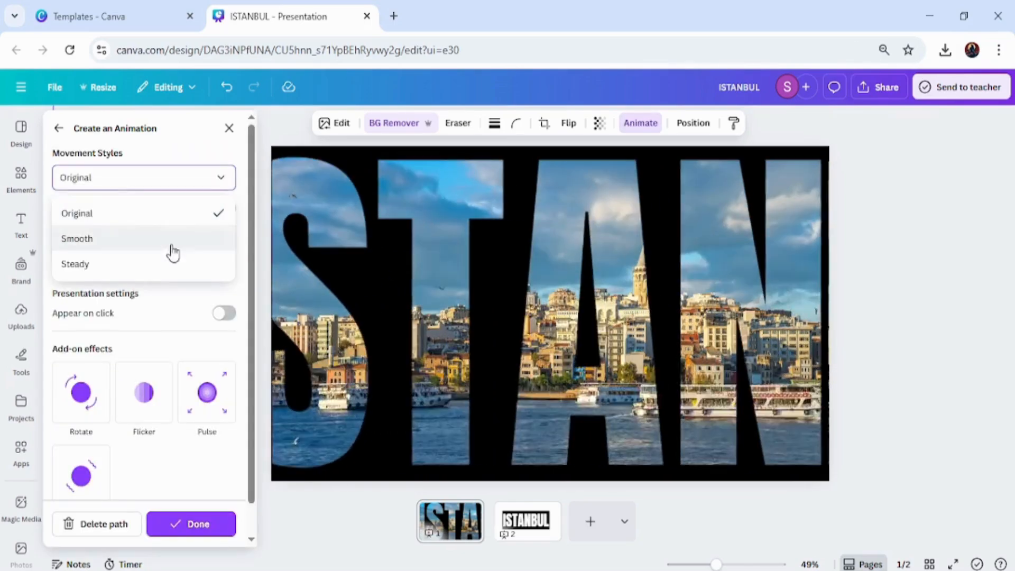
left_click(172, 265)
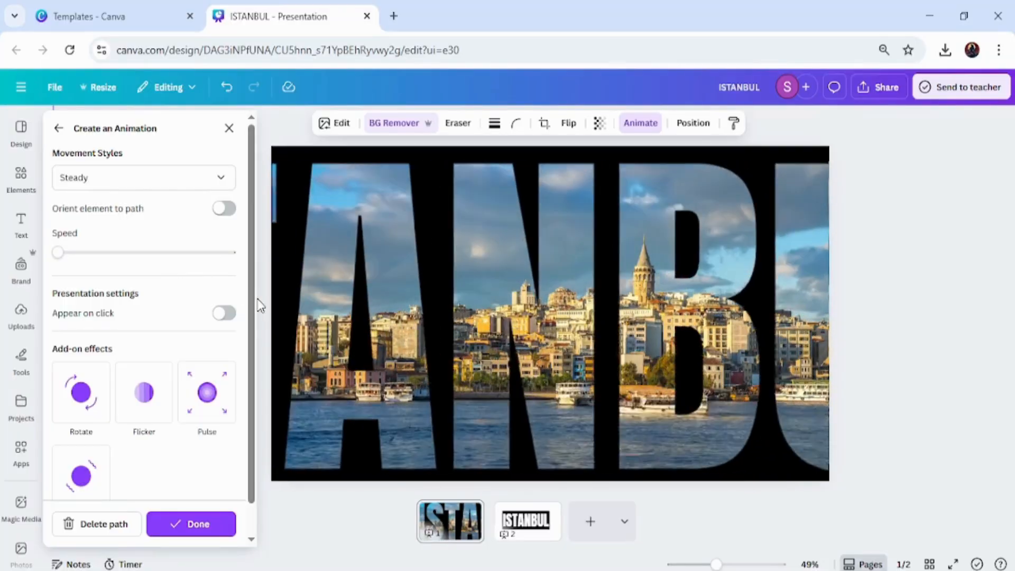
left_click(228, 128)
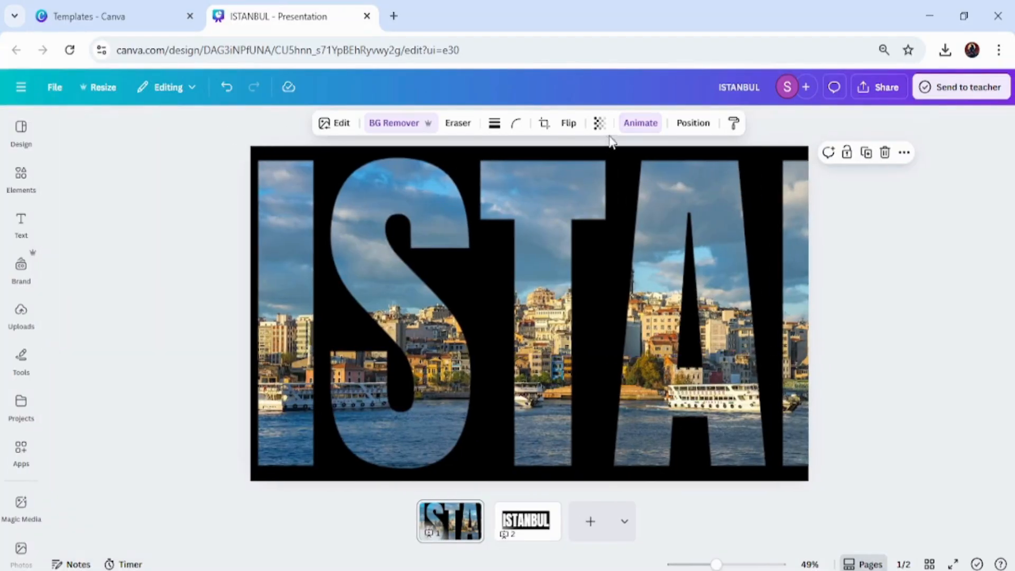
Set the cut-out image's transparency to 71.
left_click(599, 124)
left_click_drag(621, 177, 601, 182)
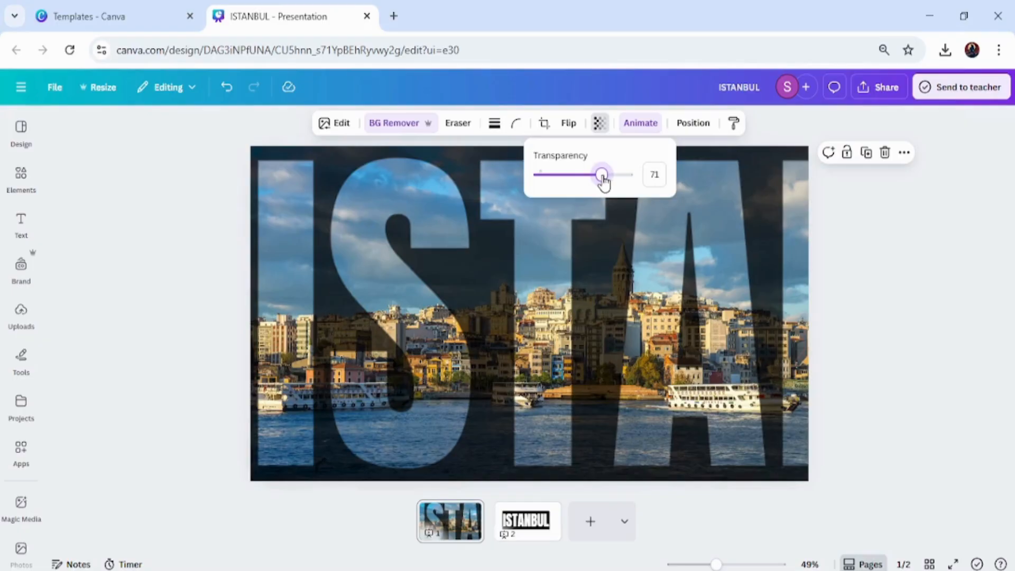
left_click(447, 242)
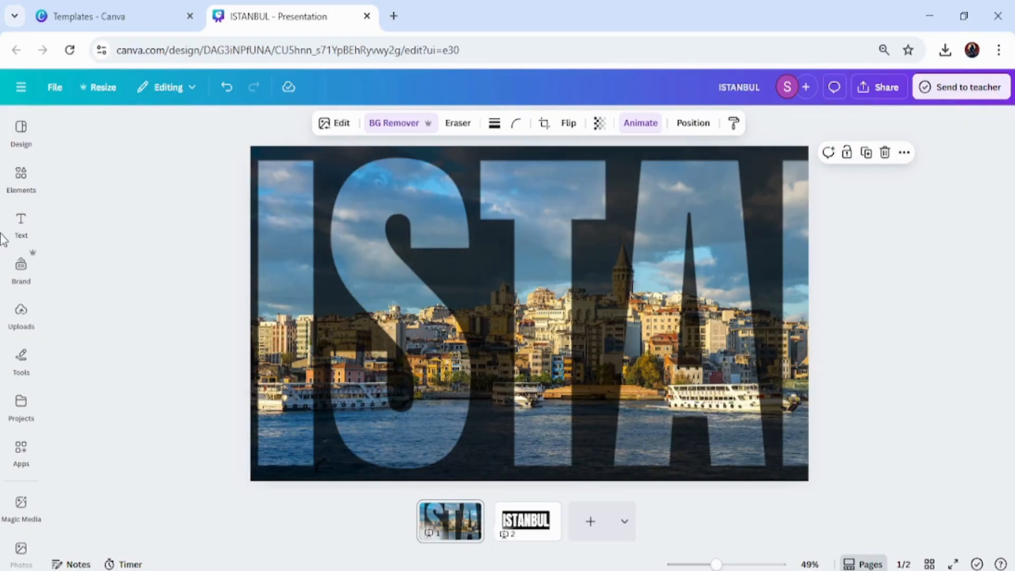
Add a Title text element to page 1 reading ISTANBUL.
left_click(17, 232)
left_click(133, 259)
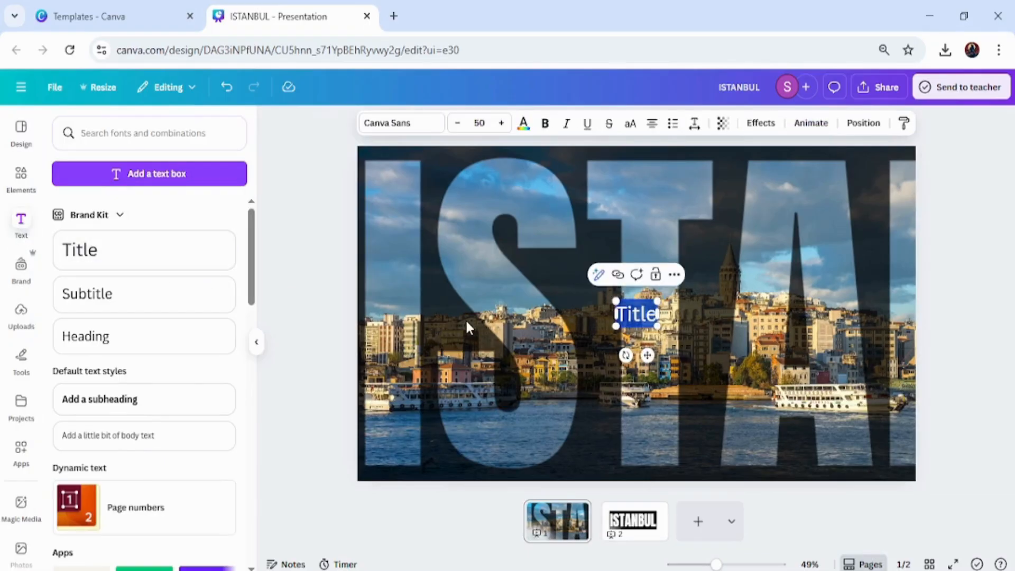
type("IS")
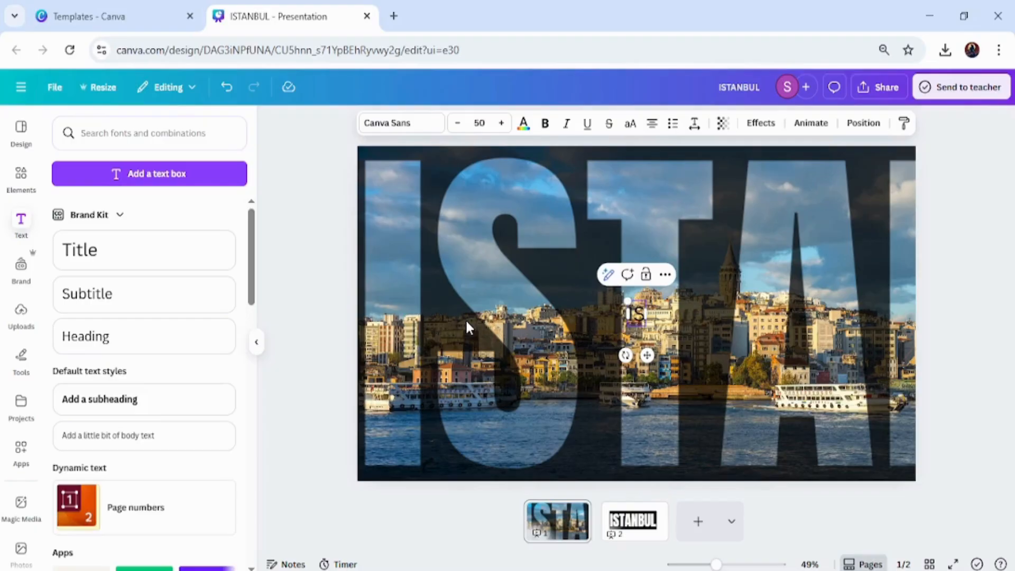
type("TA")
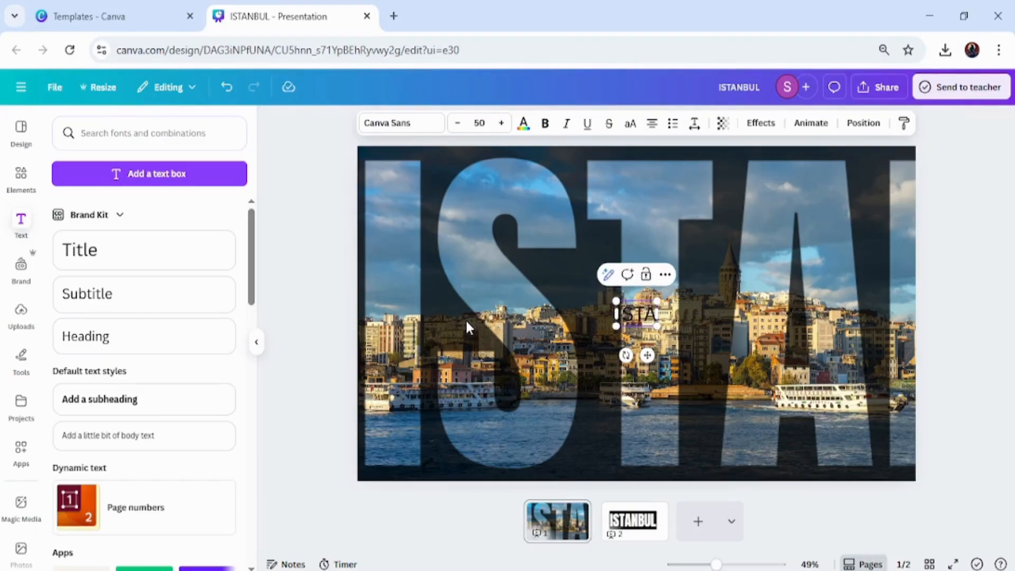
type("NBUL")
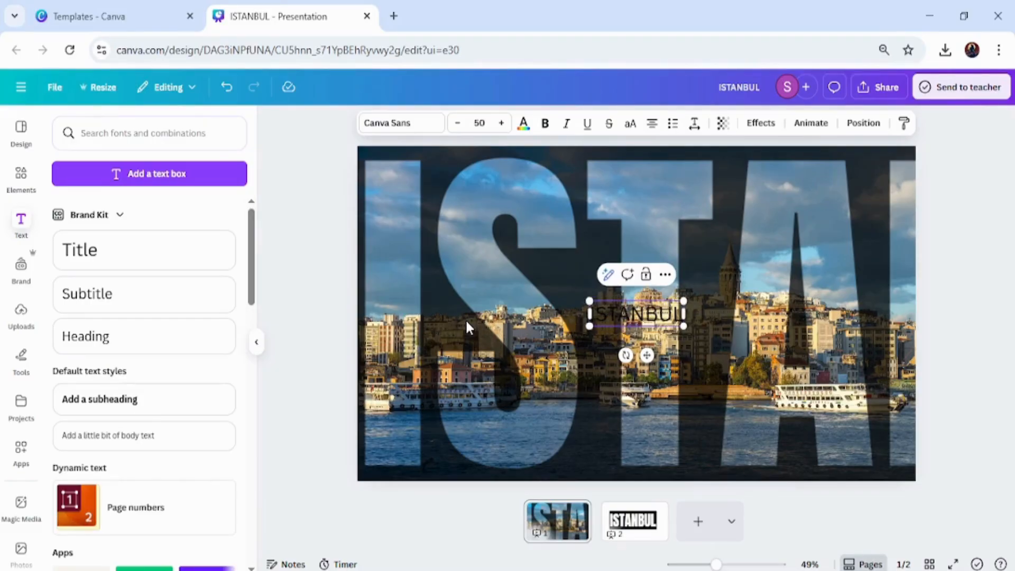
Set the ISTANBUL title's font to Anton and its colour to white, applying both changes across the design.
left_click(399, 125)
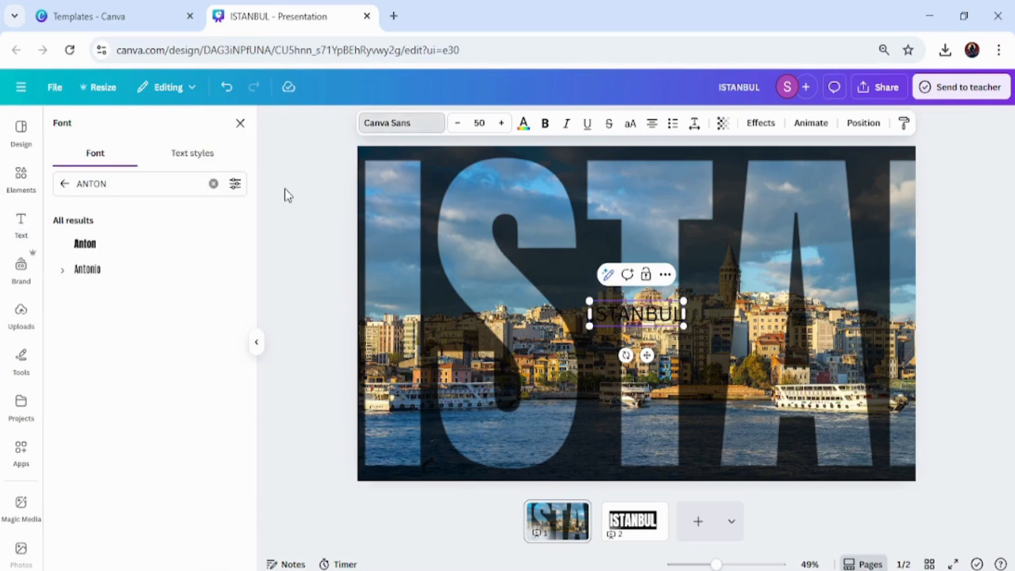
left_click(139, 243)
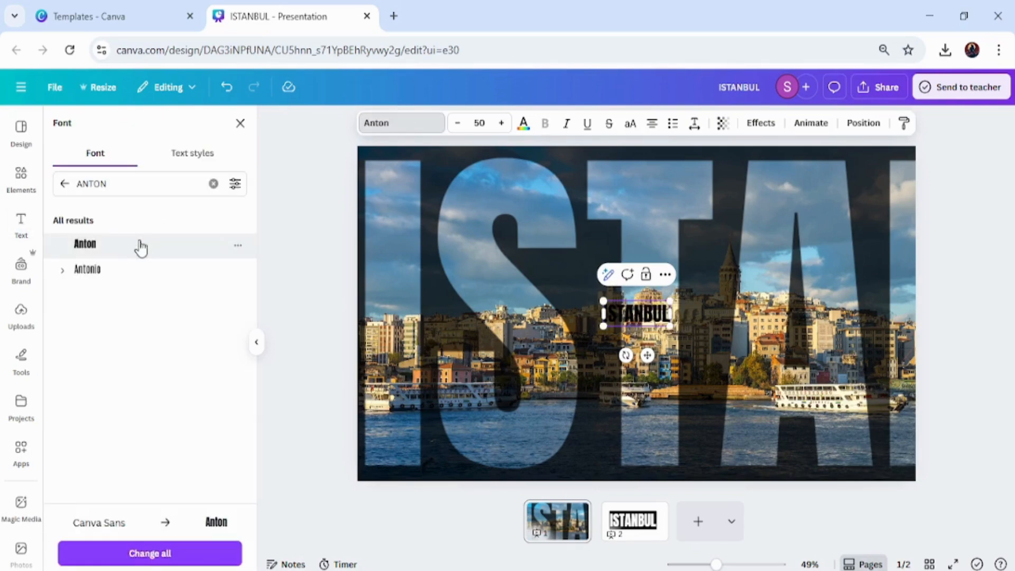
left_click(153, 552)
left_click(523, 122)
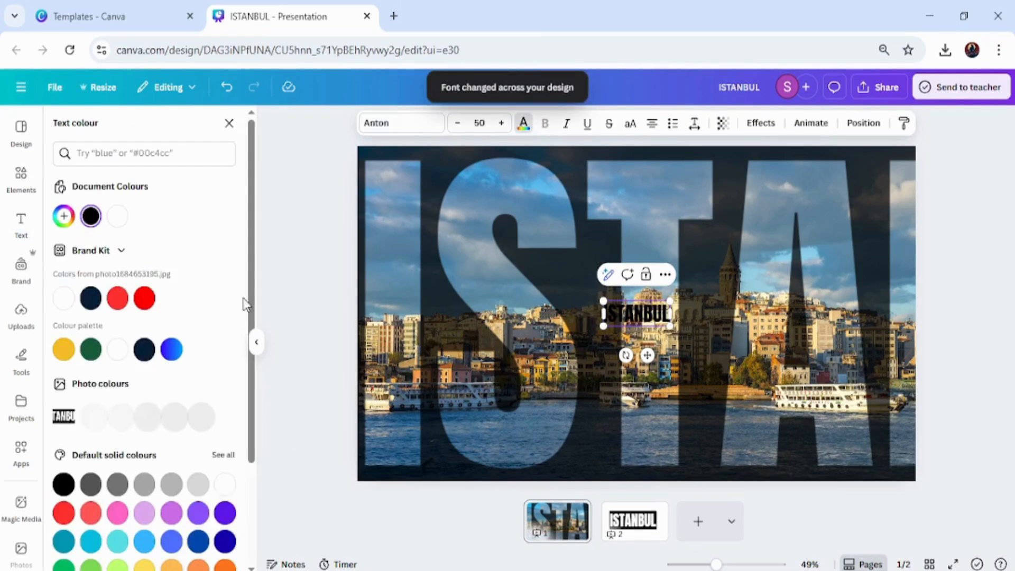
left_click(117, 216)
left_click(131, 559)
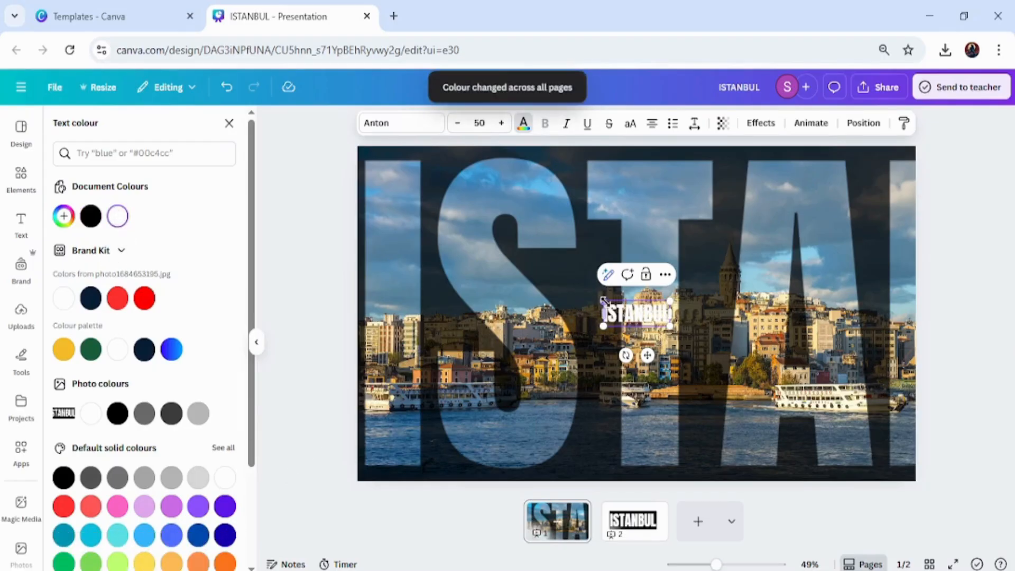
Enlarge the ISTANBUL title to a font size of about 247 and place it near the centre of the page.
left_click_drag(603, 300, 341, 203)
left_click_drag(449, 265, 591, 299)
left_click(604, 386)
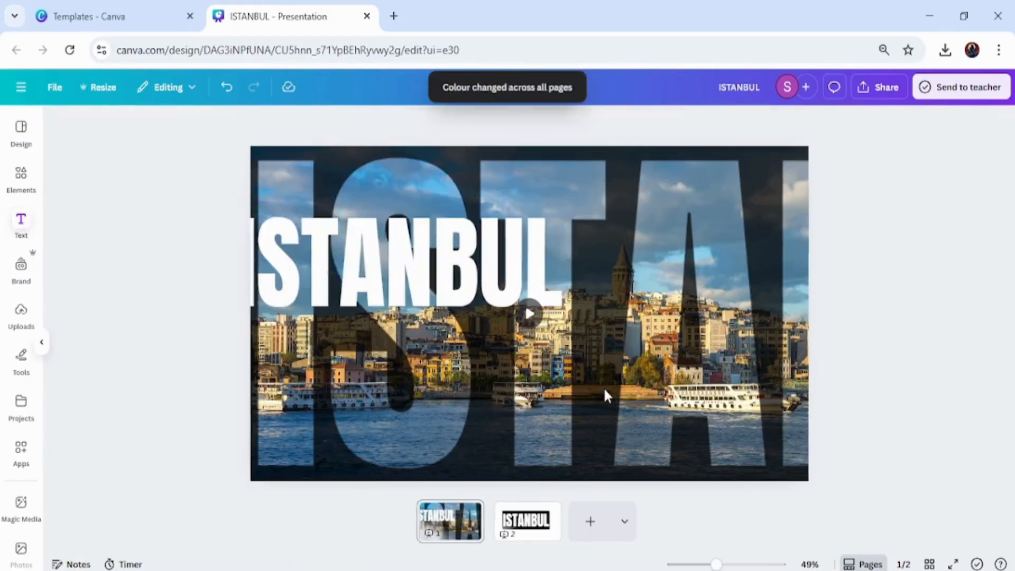
left_click_drag(500, 248, 616, 304)
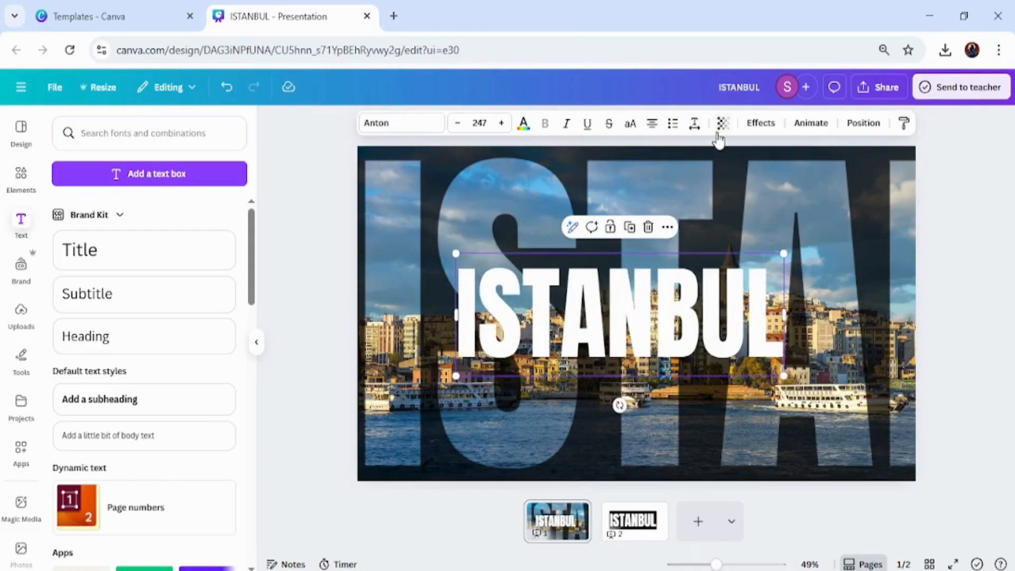
Try the Shadow style on the ISTANBUL title, and apply the Lift effect instead.
left_click(773, 127)
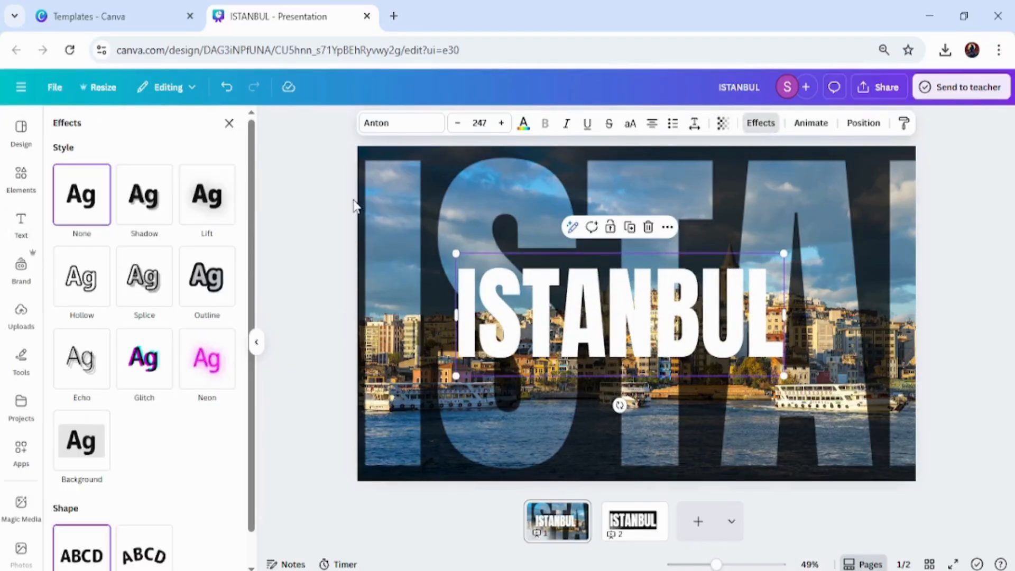
left_click(140, 193)
left_click(215, 211)
Apply the Spread text animation to the ISTANBUL title.
left_click(808, 123)
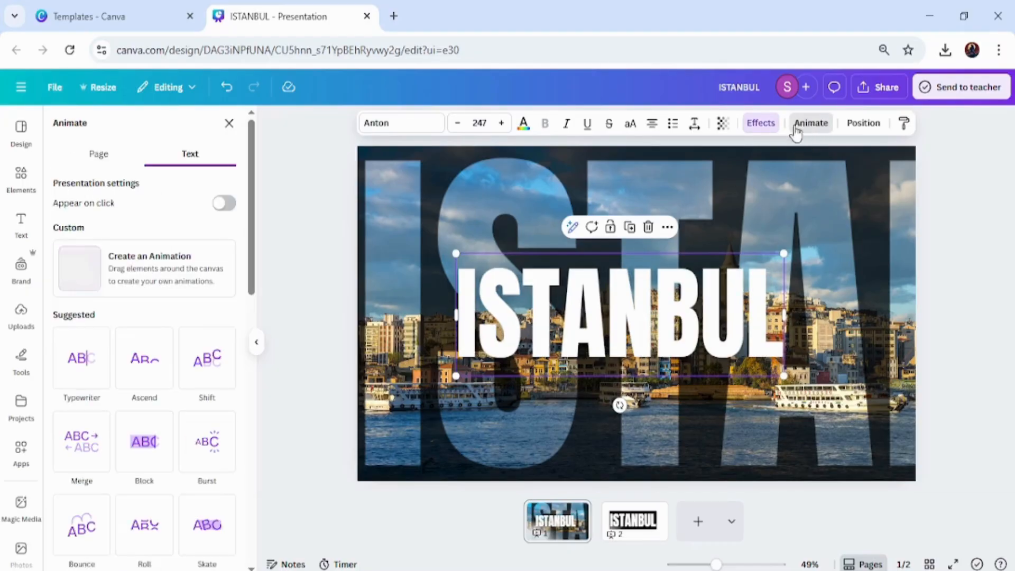
left_click_drag(252, 231, 249, 302)
scroll(69, 358, "down", 1)
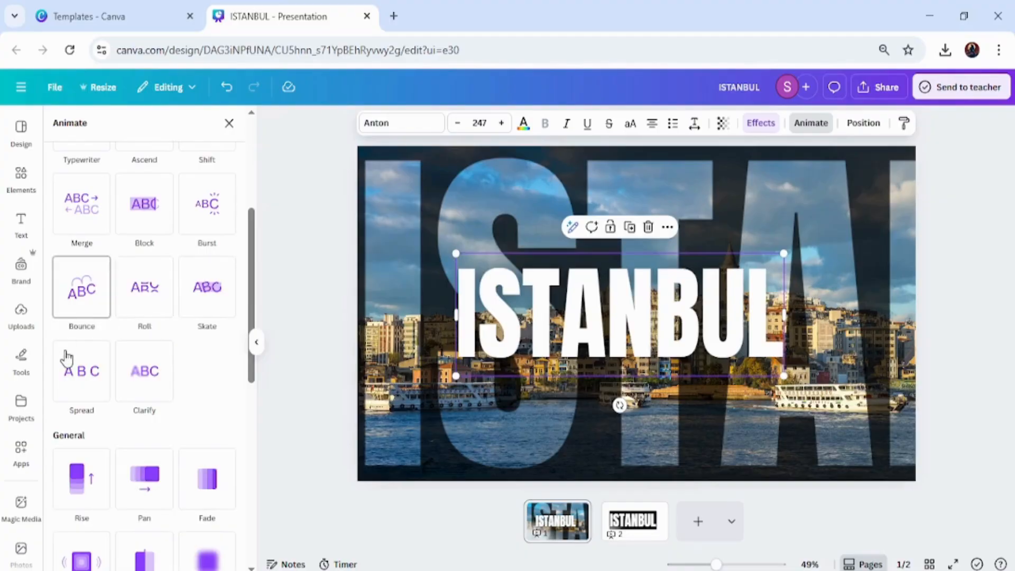
left_click(74, 367)
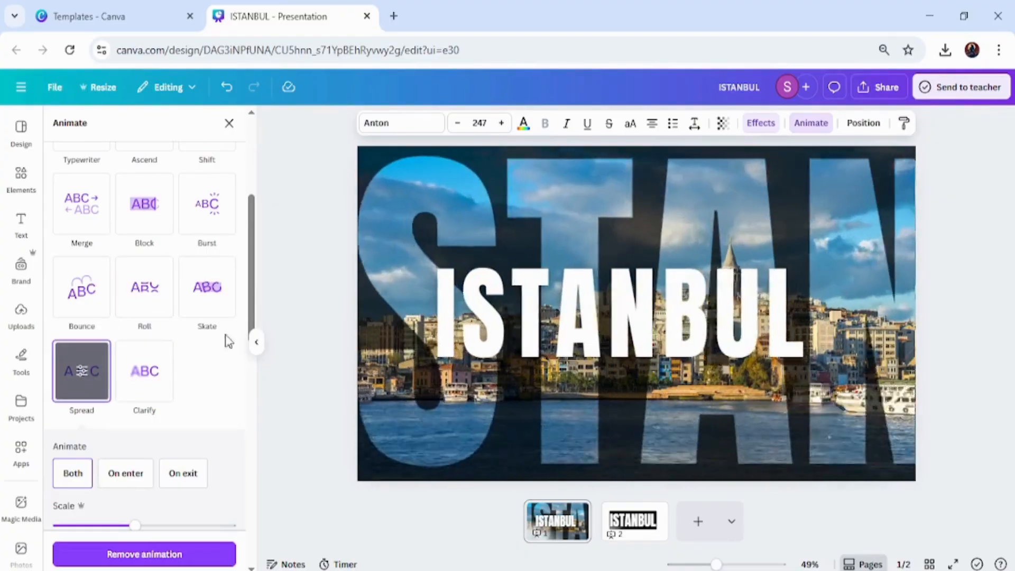
scroll(226, 340, "down", 3)
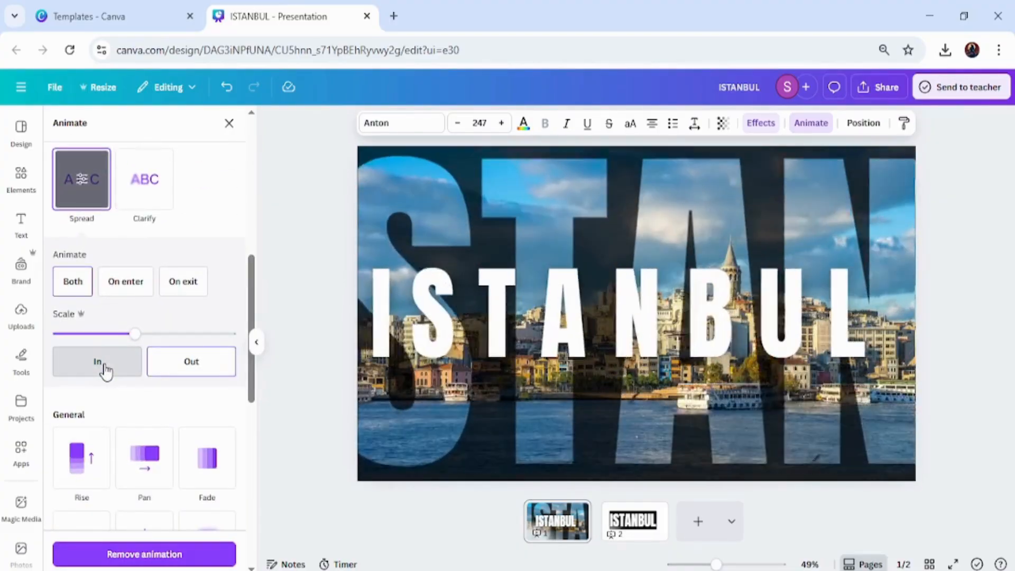
left_click(318, 441)
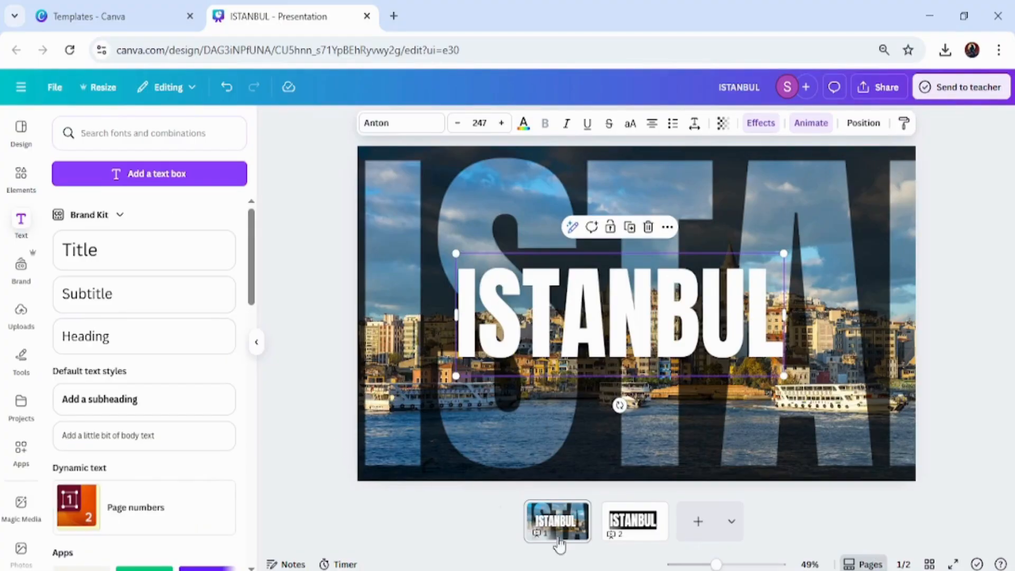
Delete page 2 with the original ISTANBUL artwork from the design.
left_click(638, 521)
left_click(683, 285)
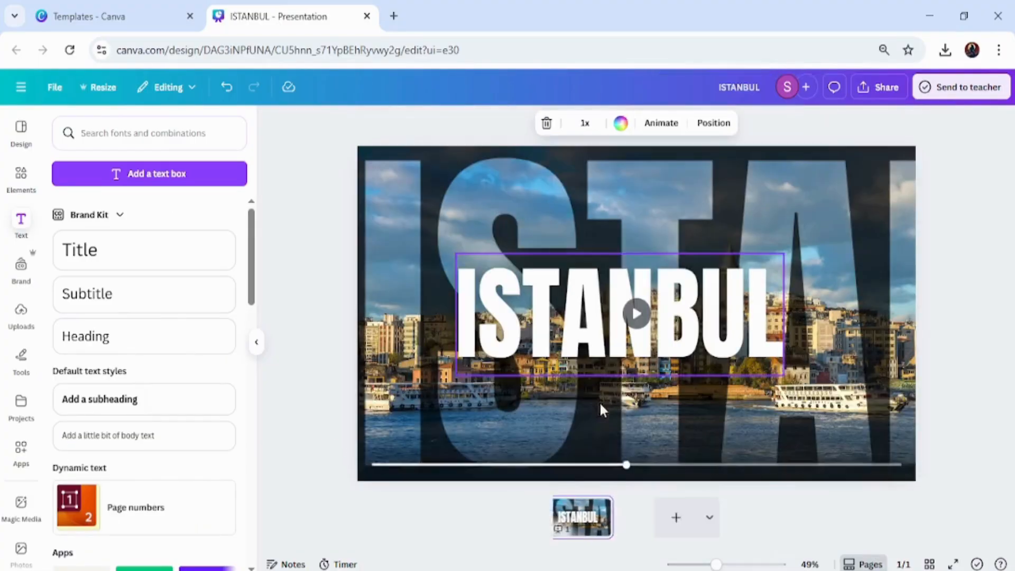